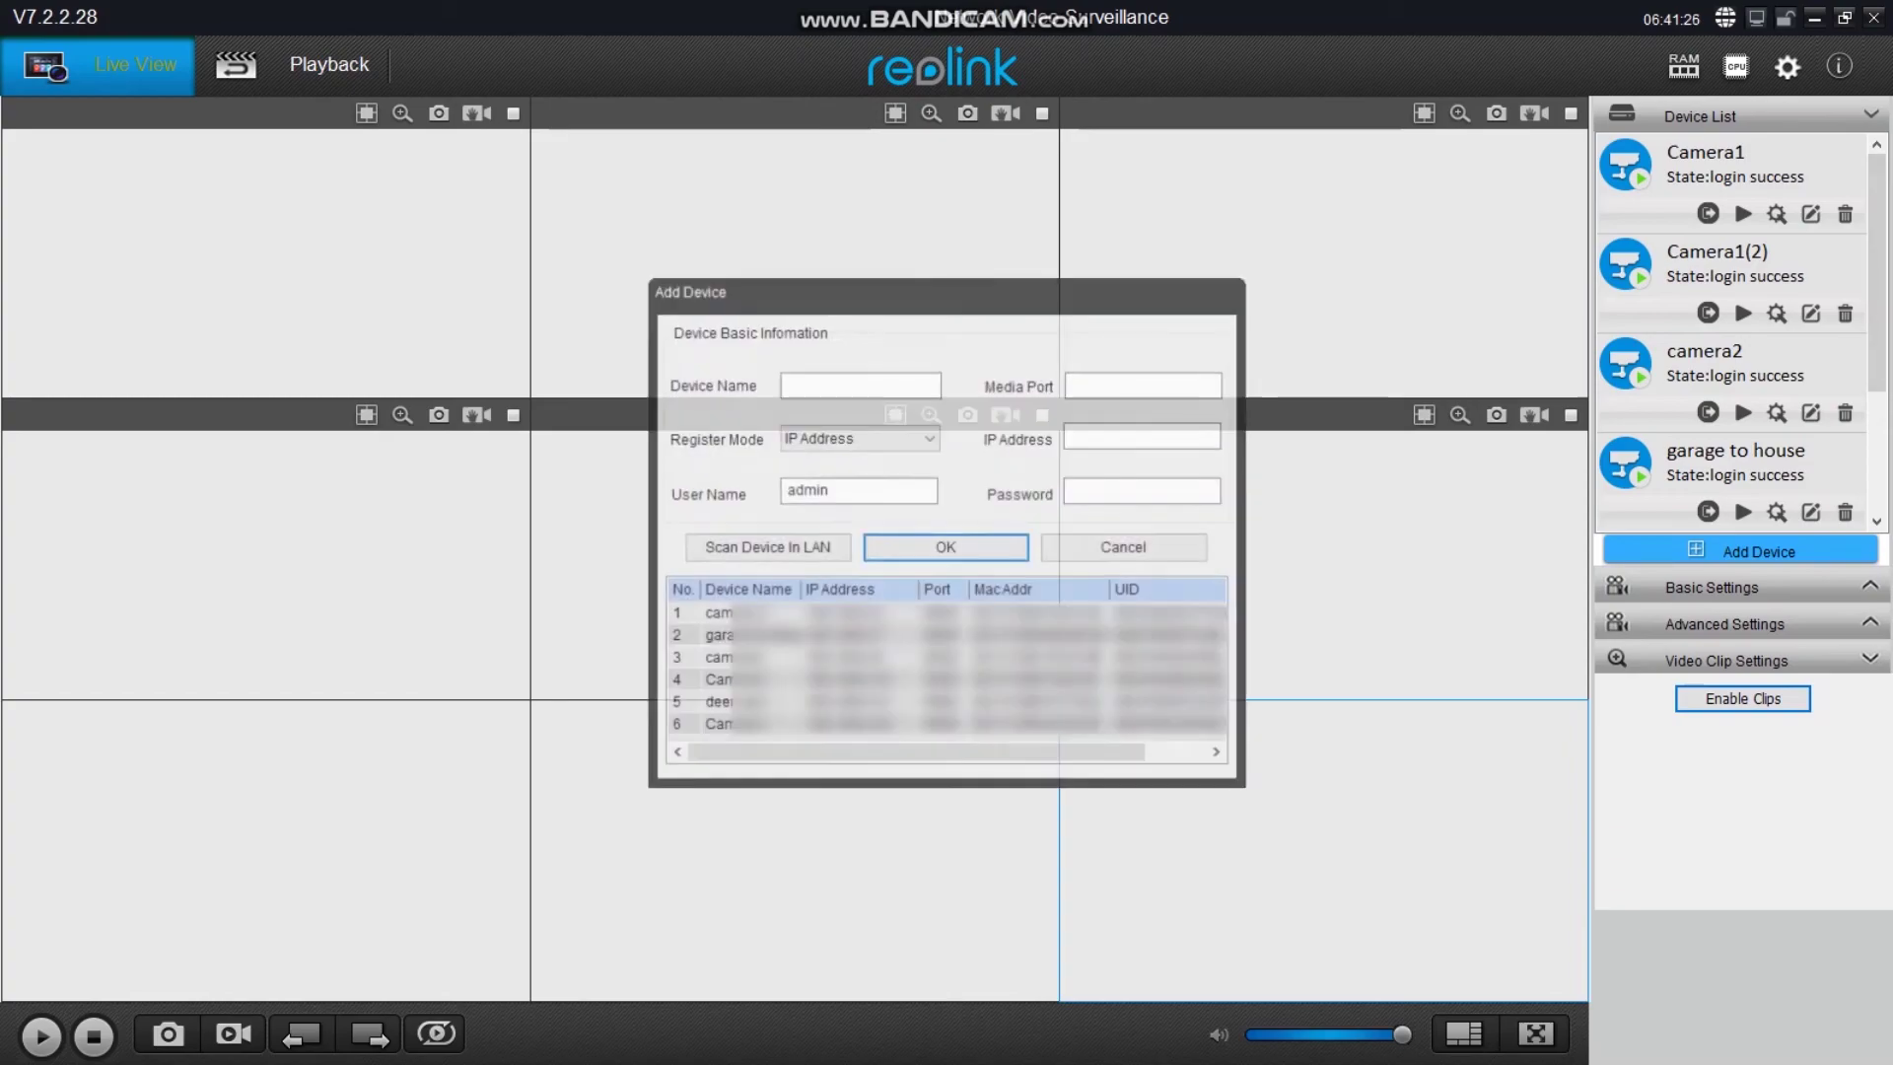
Step: Try to add the sixth scanned device under the name "front yard", entering the device password
{"action": "left_click", "coordinate": [747, 614]}
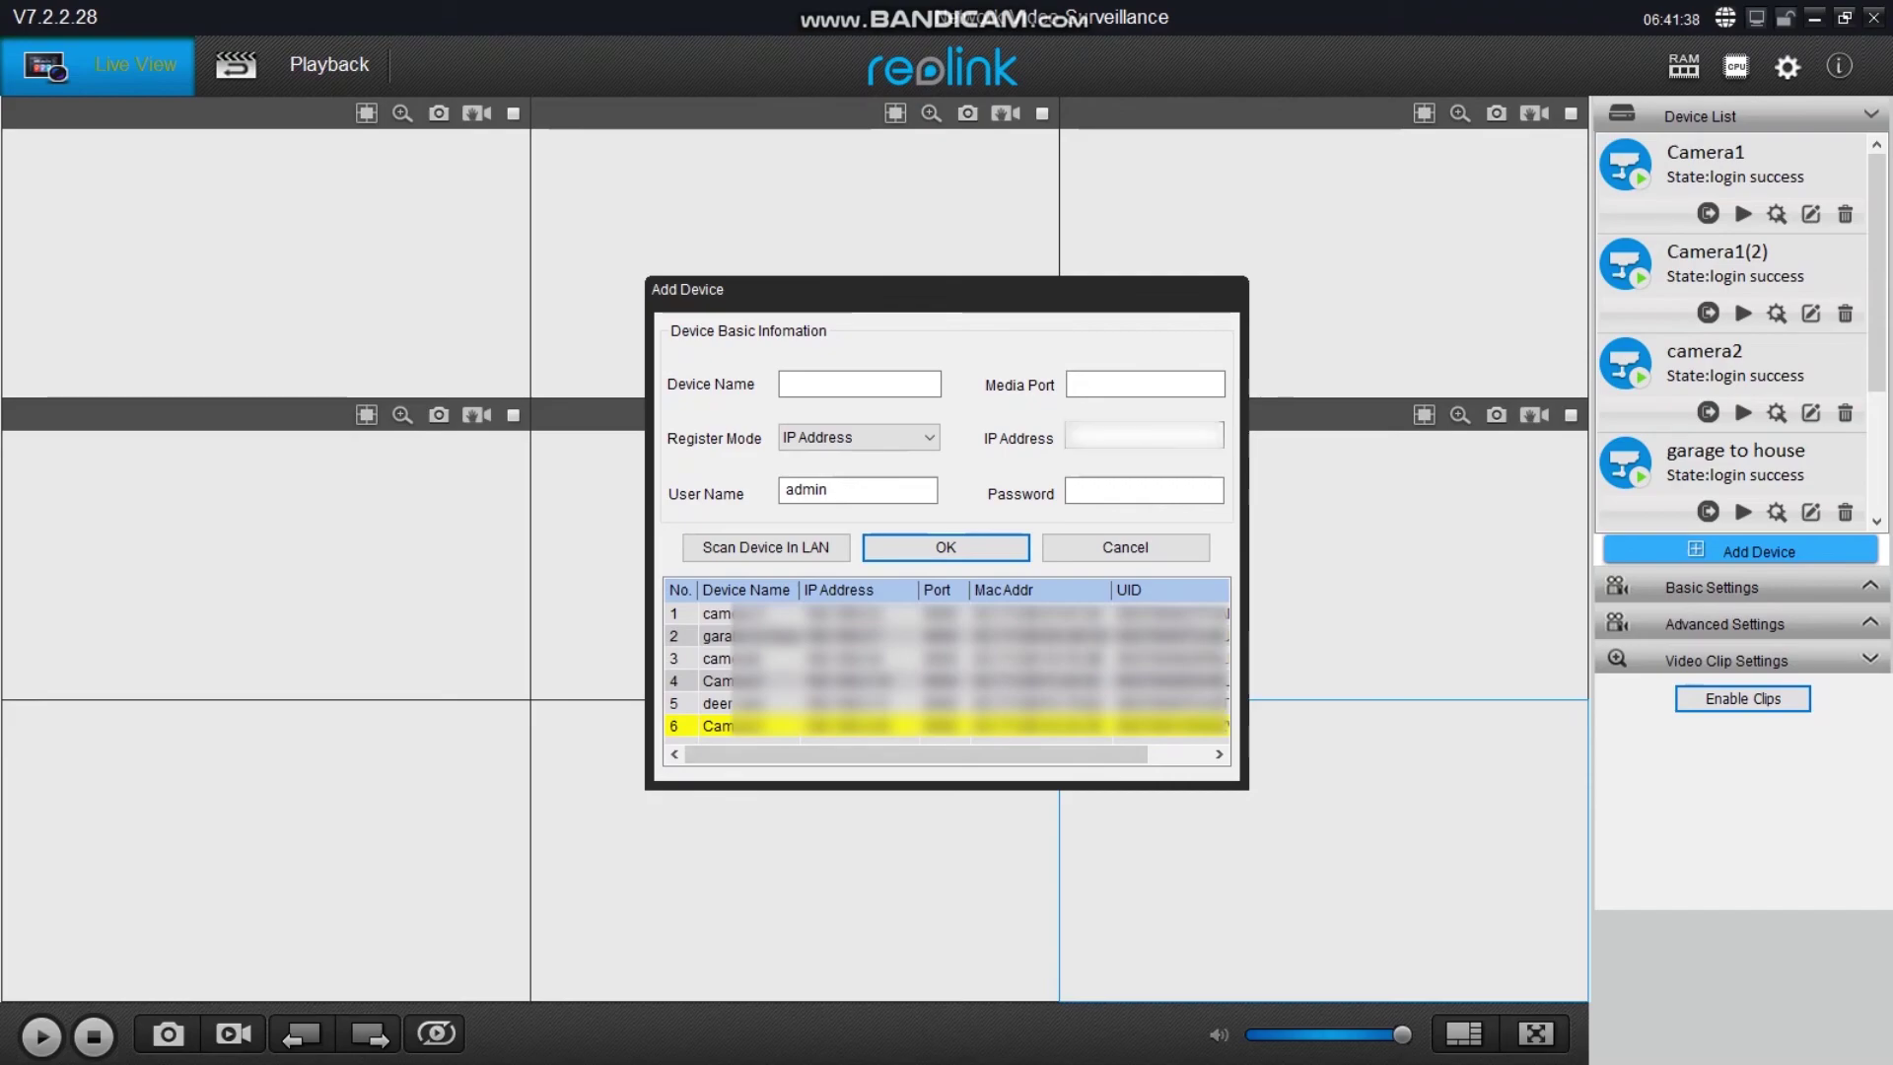
{"action": "double_click", "coordinate": [750, 726]}
{"action": "left_click_drag", "start_coordinate": [883, 384], "coordinate": [781, 384]}
{"action": "type", "text": "f"}
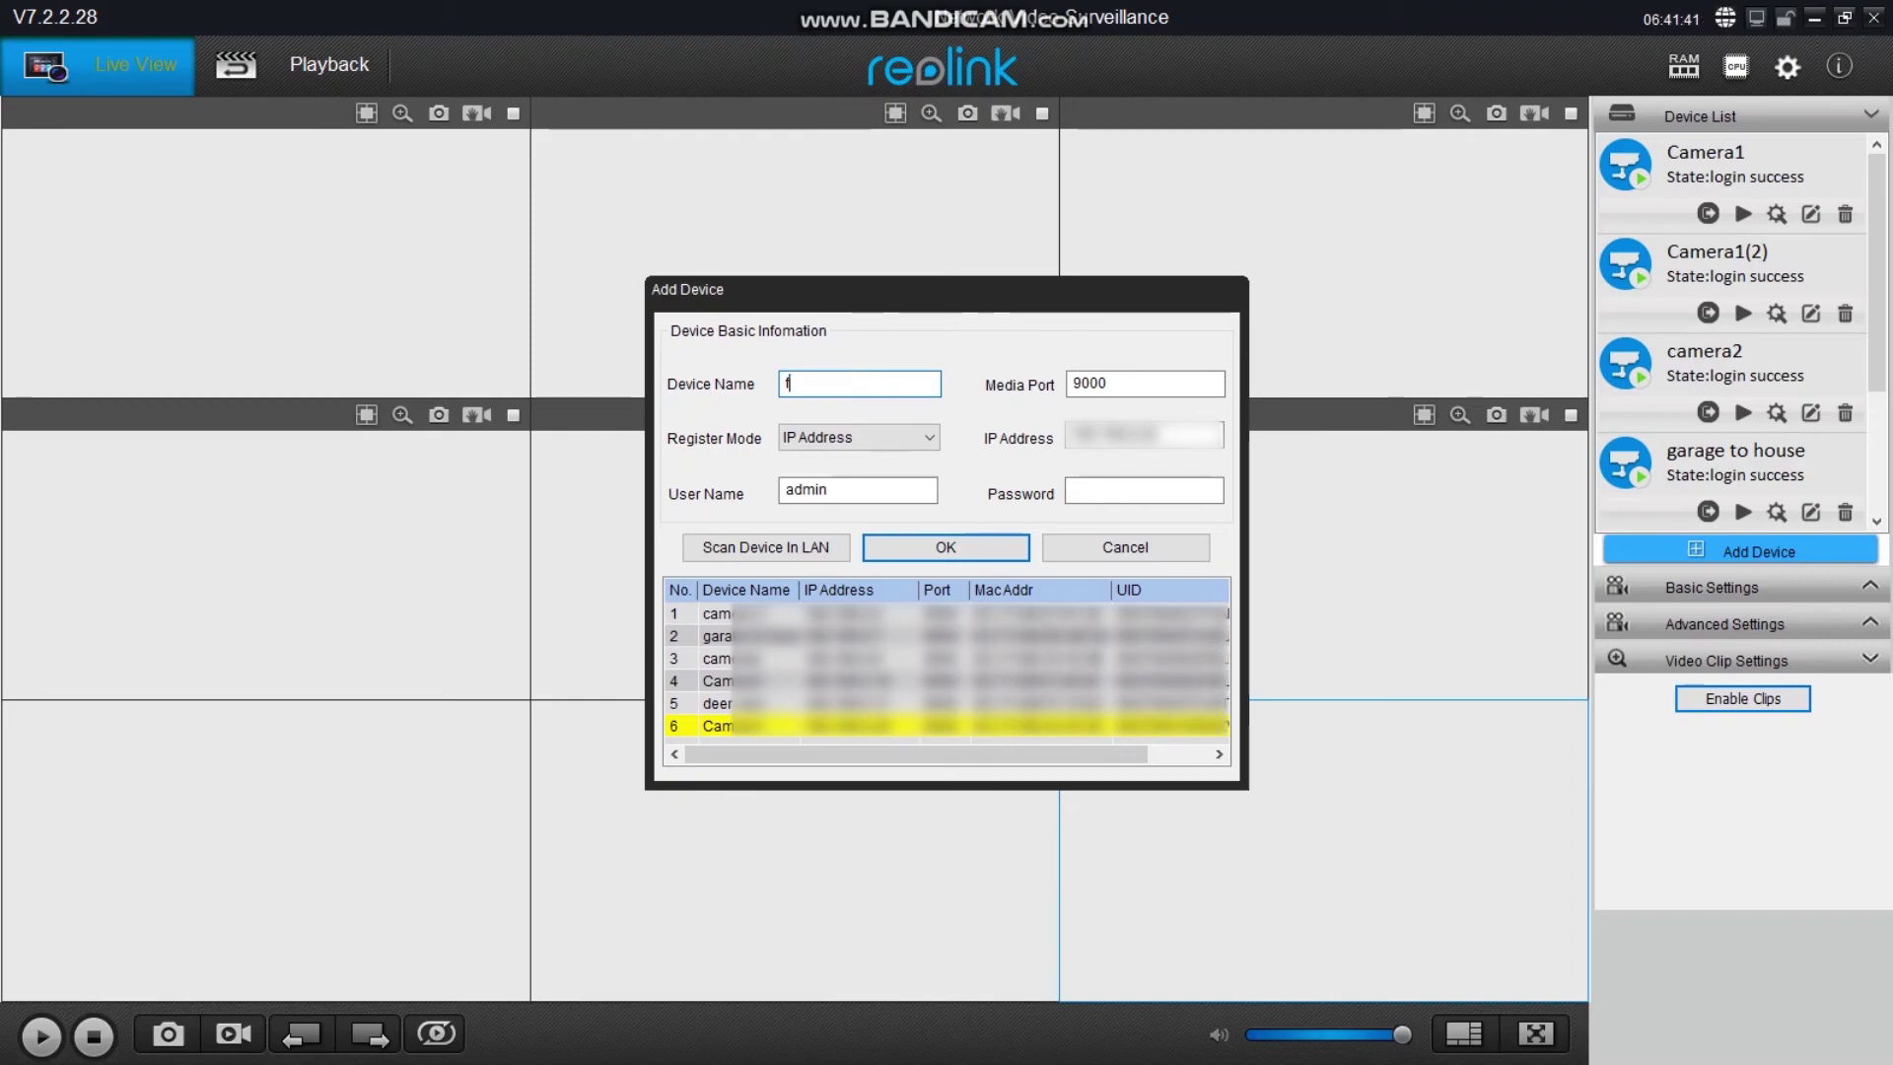
{"action": "type", "text": "ront yard"}
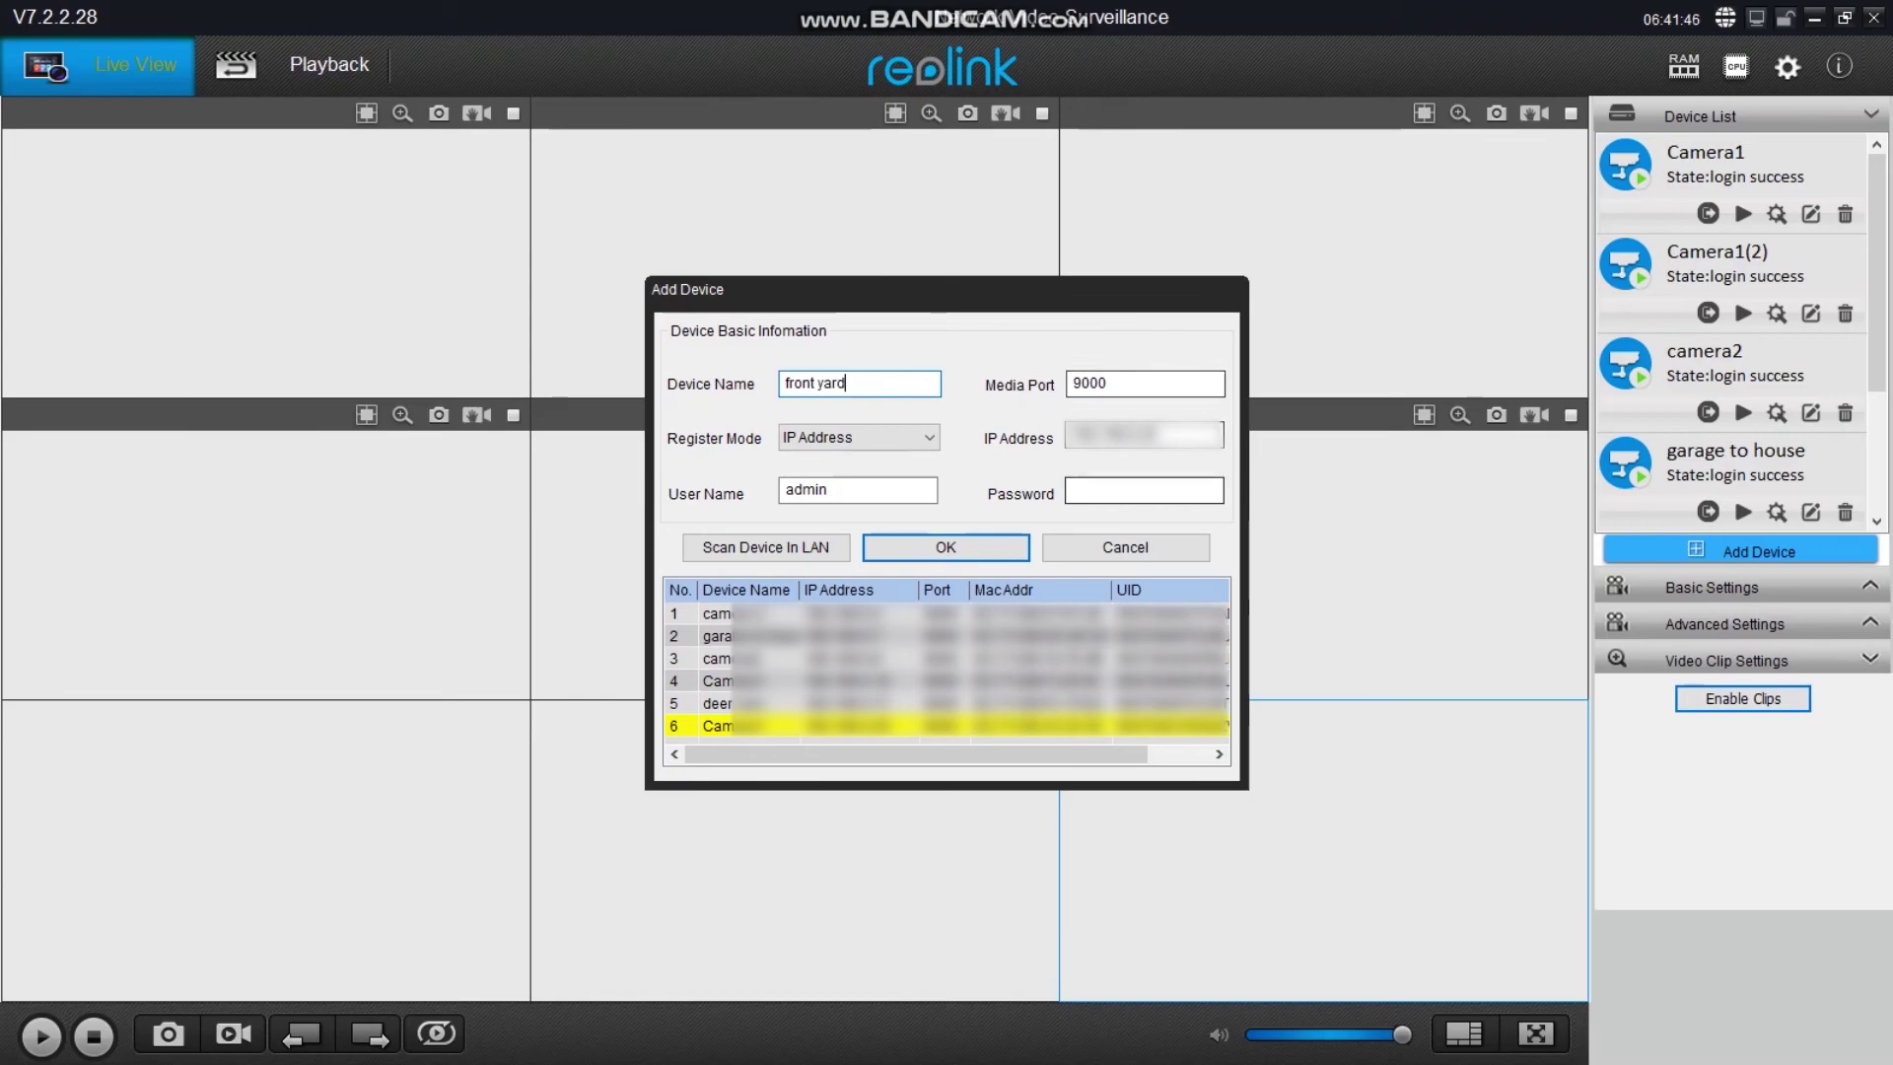
{"action": "left_click", "coordinate": [1144, 490]}
{"action": "type", "text": "••"}
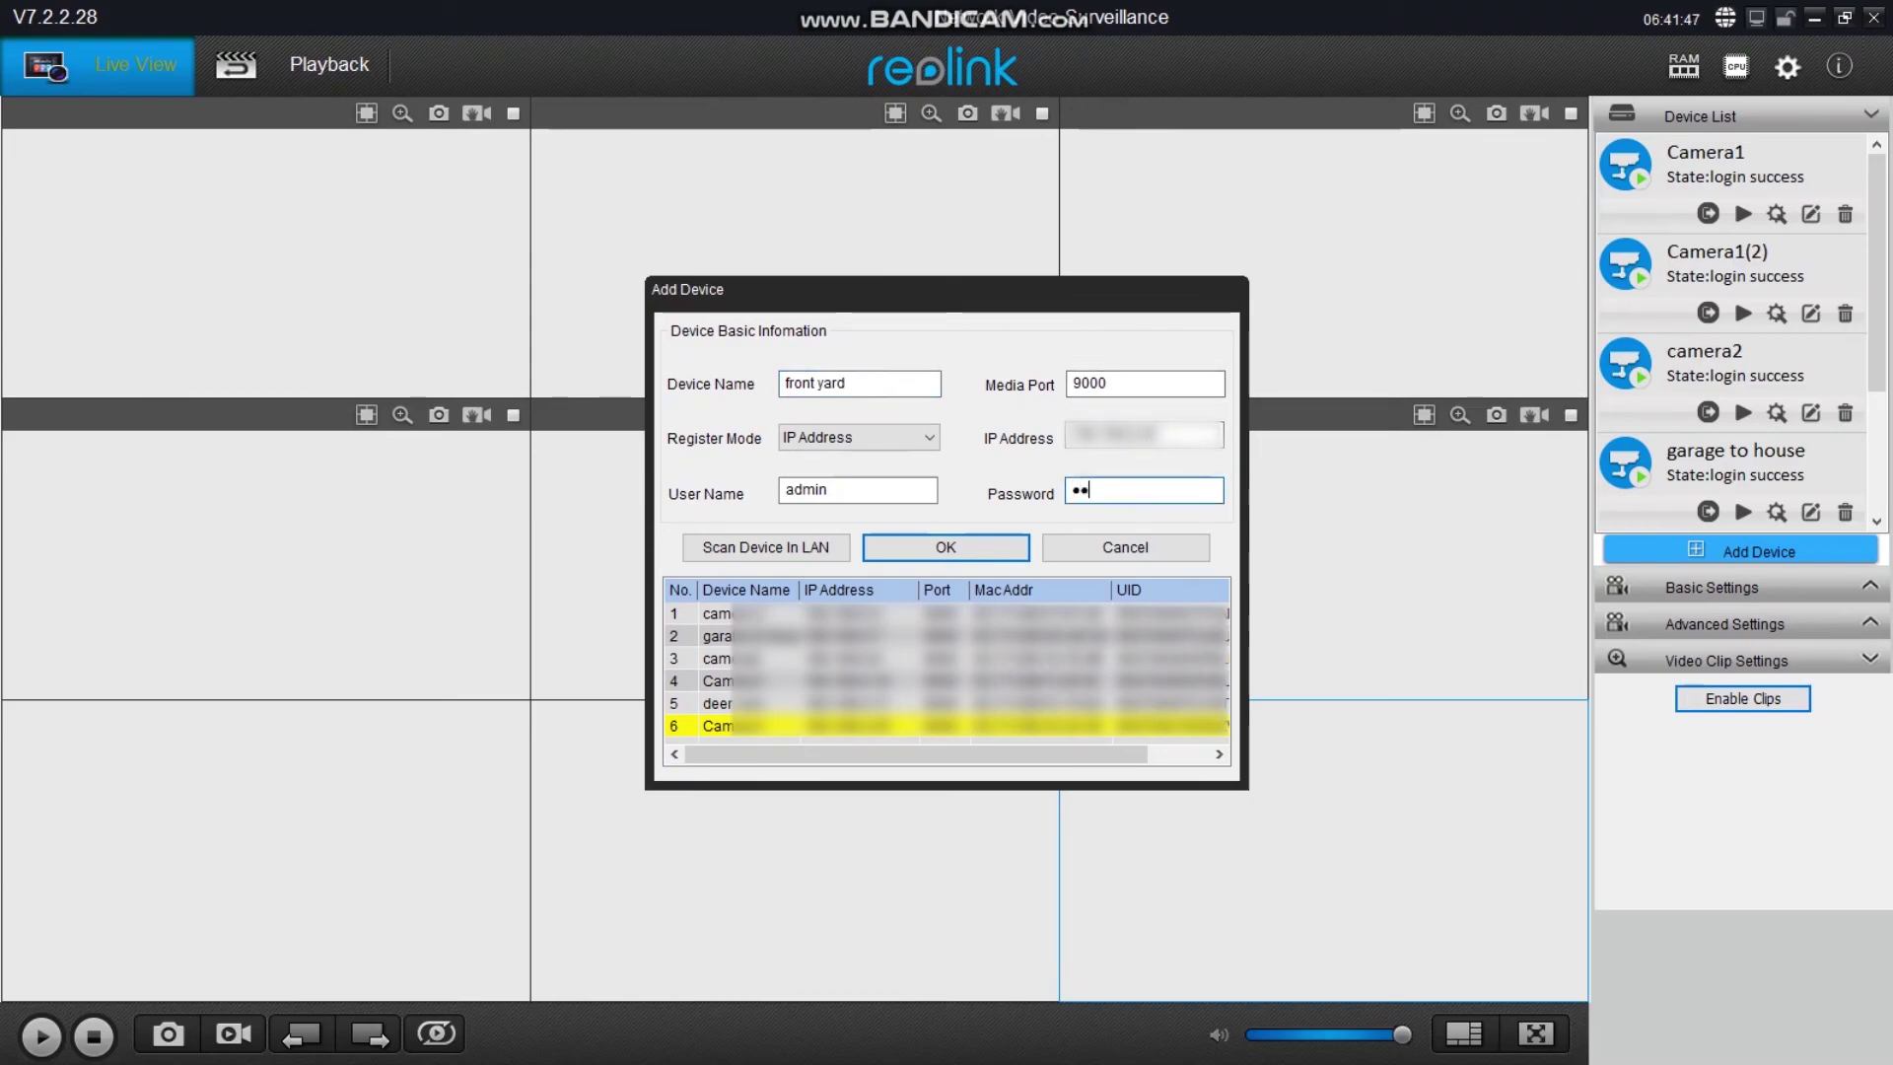
{"action": "type", "text": "•••••••••"}
{"action": "key", "text": "Return"}
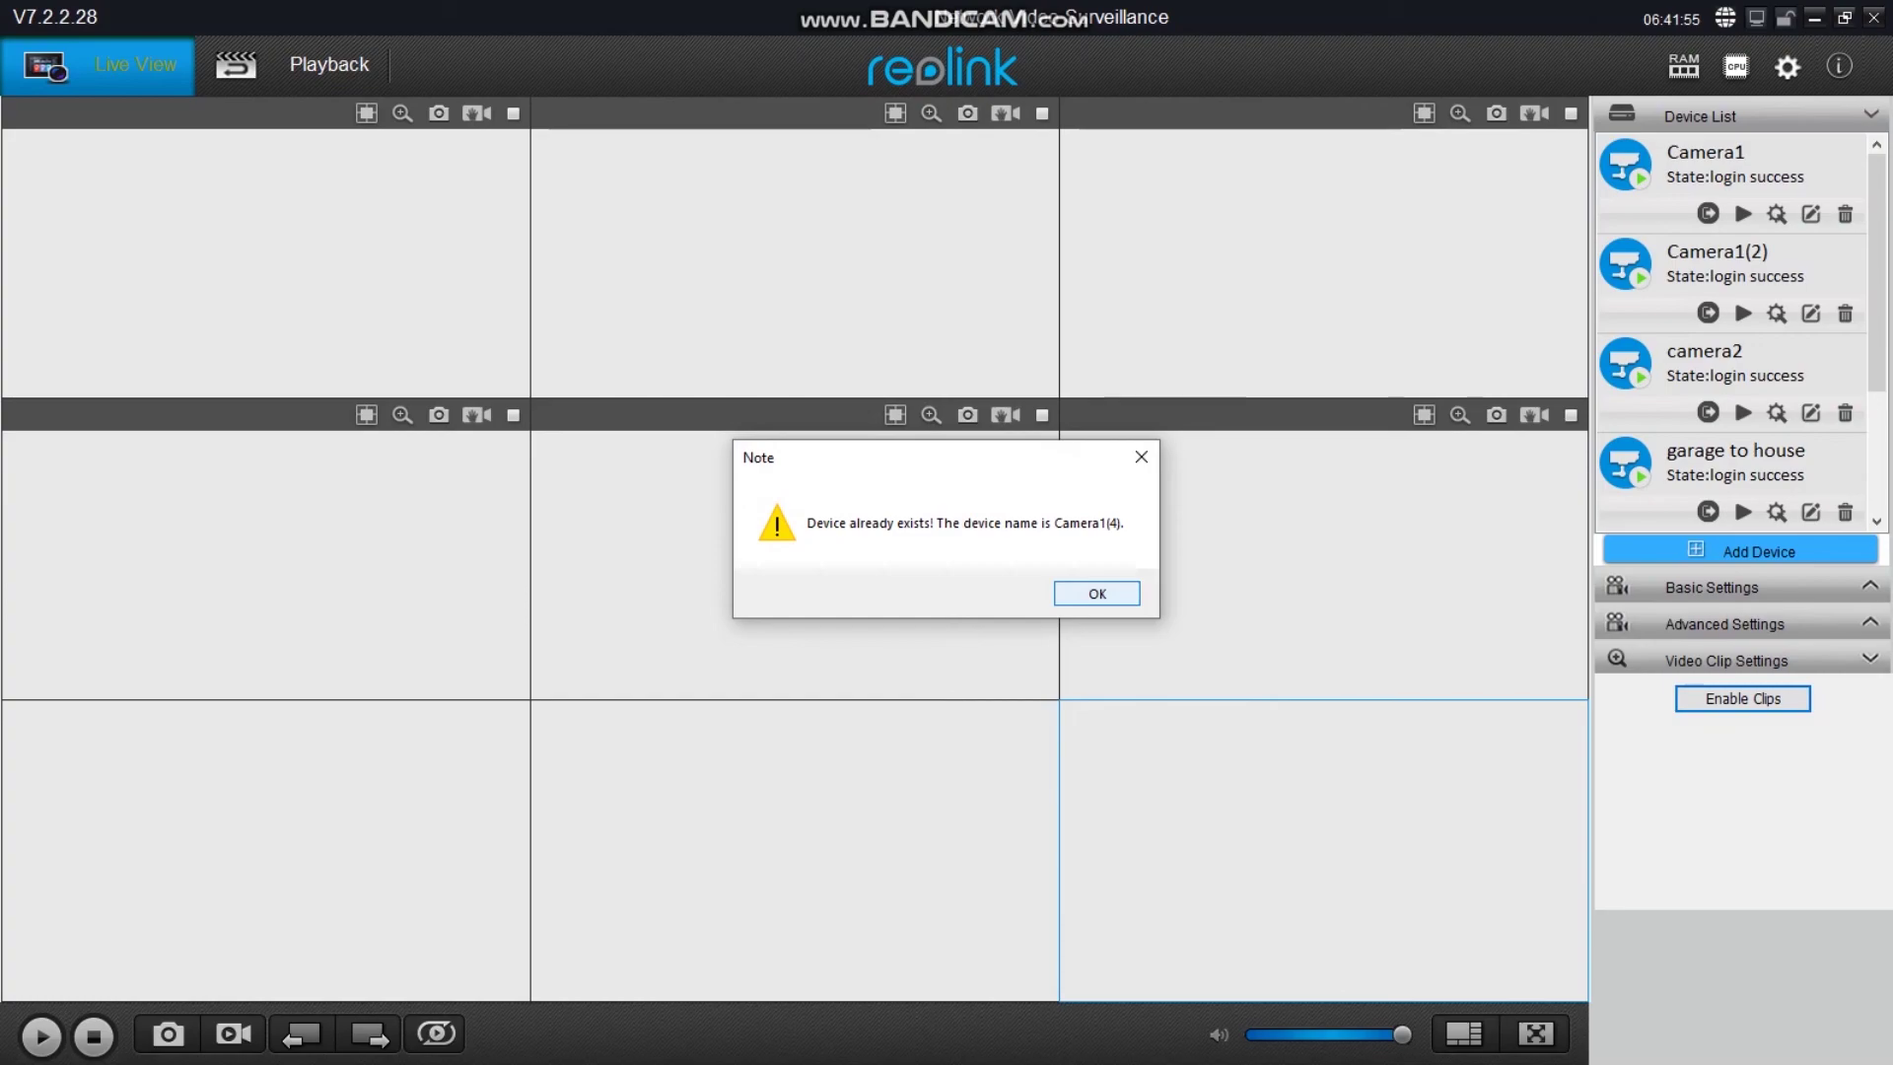
{"action": "left_click", "coordinate": [1097, 594]}
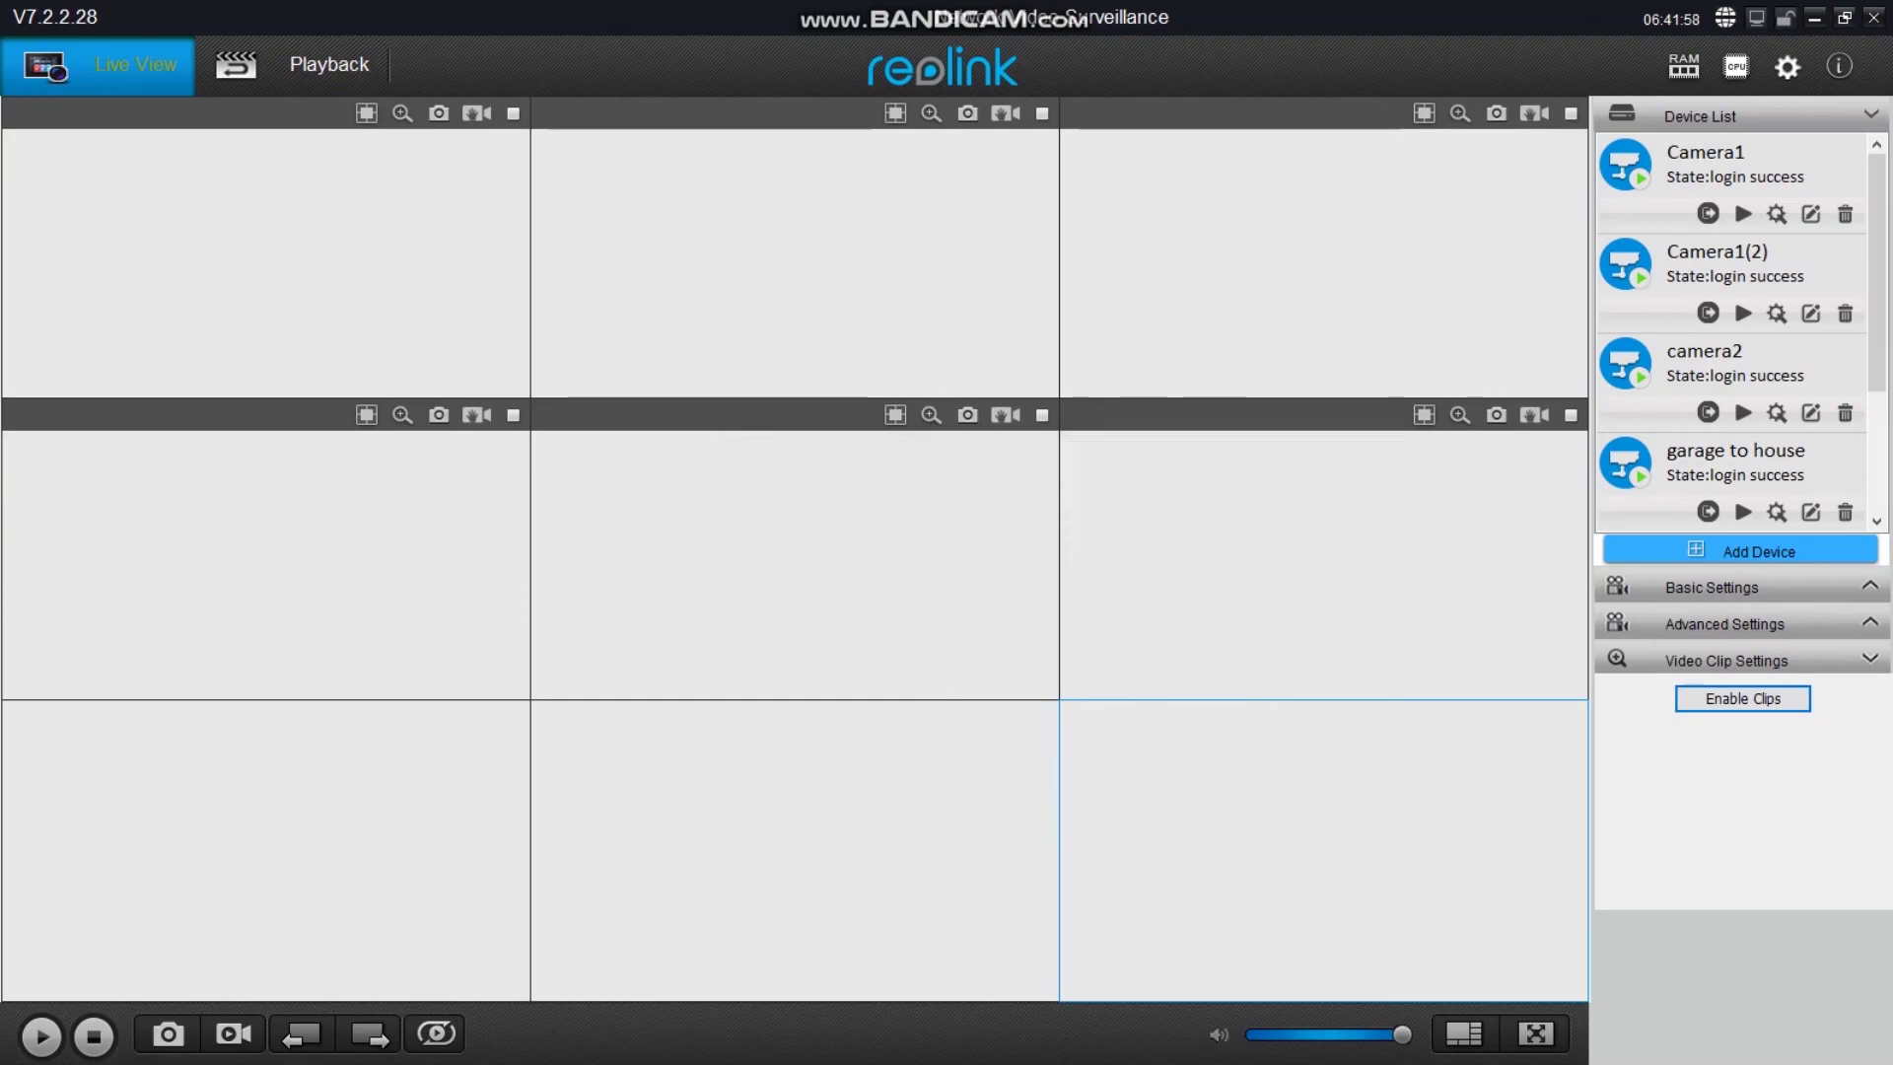
Step: Show the Camera1 live feed and arrange the live view in a six-pane layout with one large pane
{"action": "left_click_drag", "start_coordinate": [1876, 325], "coordinate": [1877, 406]}
{"action": "double_click", "coordinate": [264, 263]}
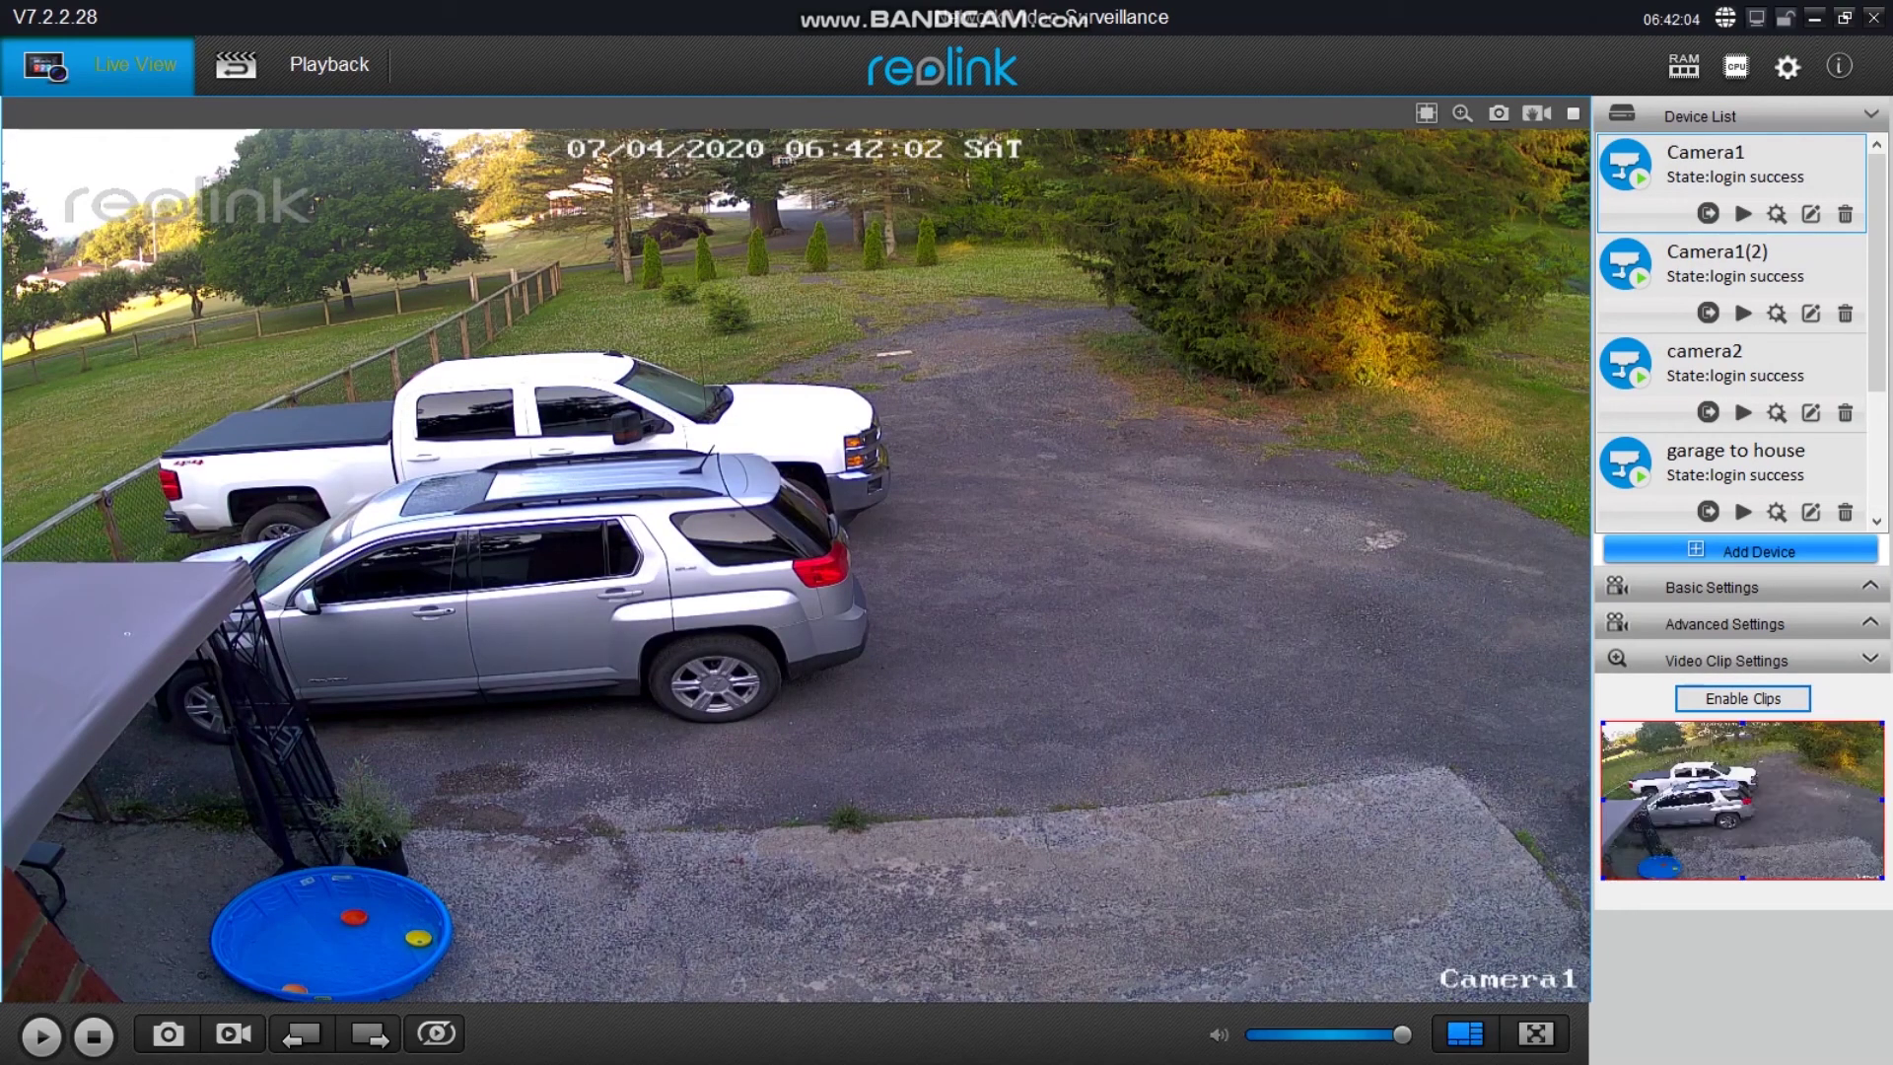
{"action": "left_click", "coordinate": [1464, 1034]}
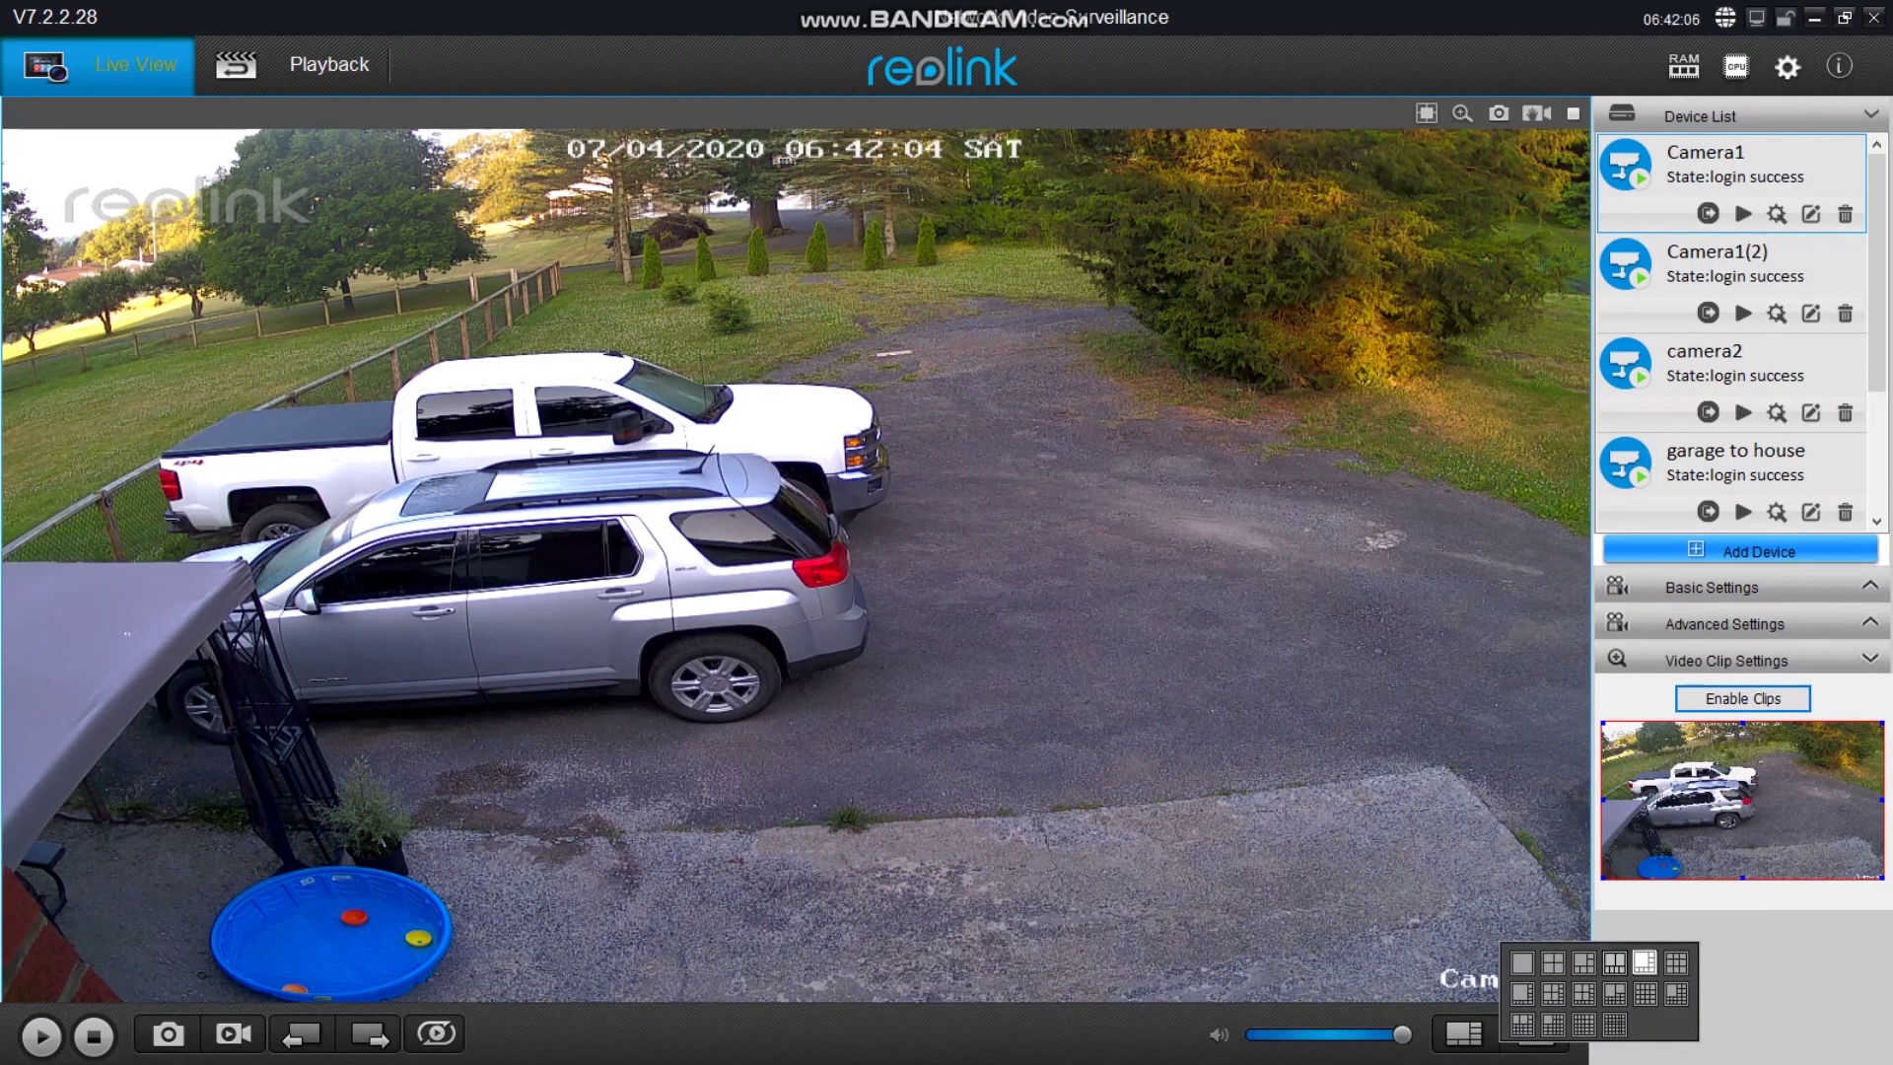
{"action": "left_click", "coordinate": [1583, 963]}
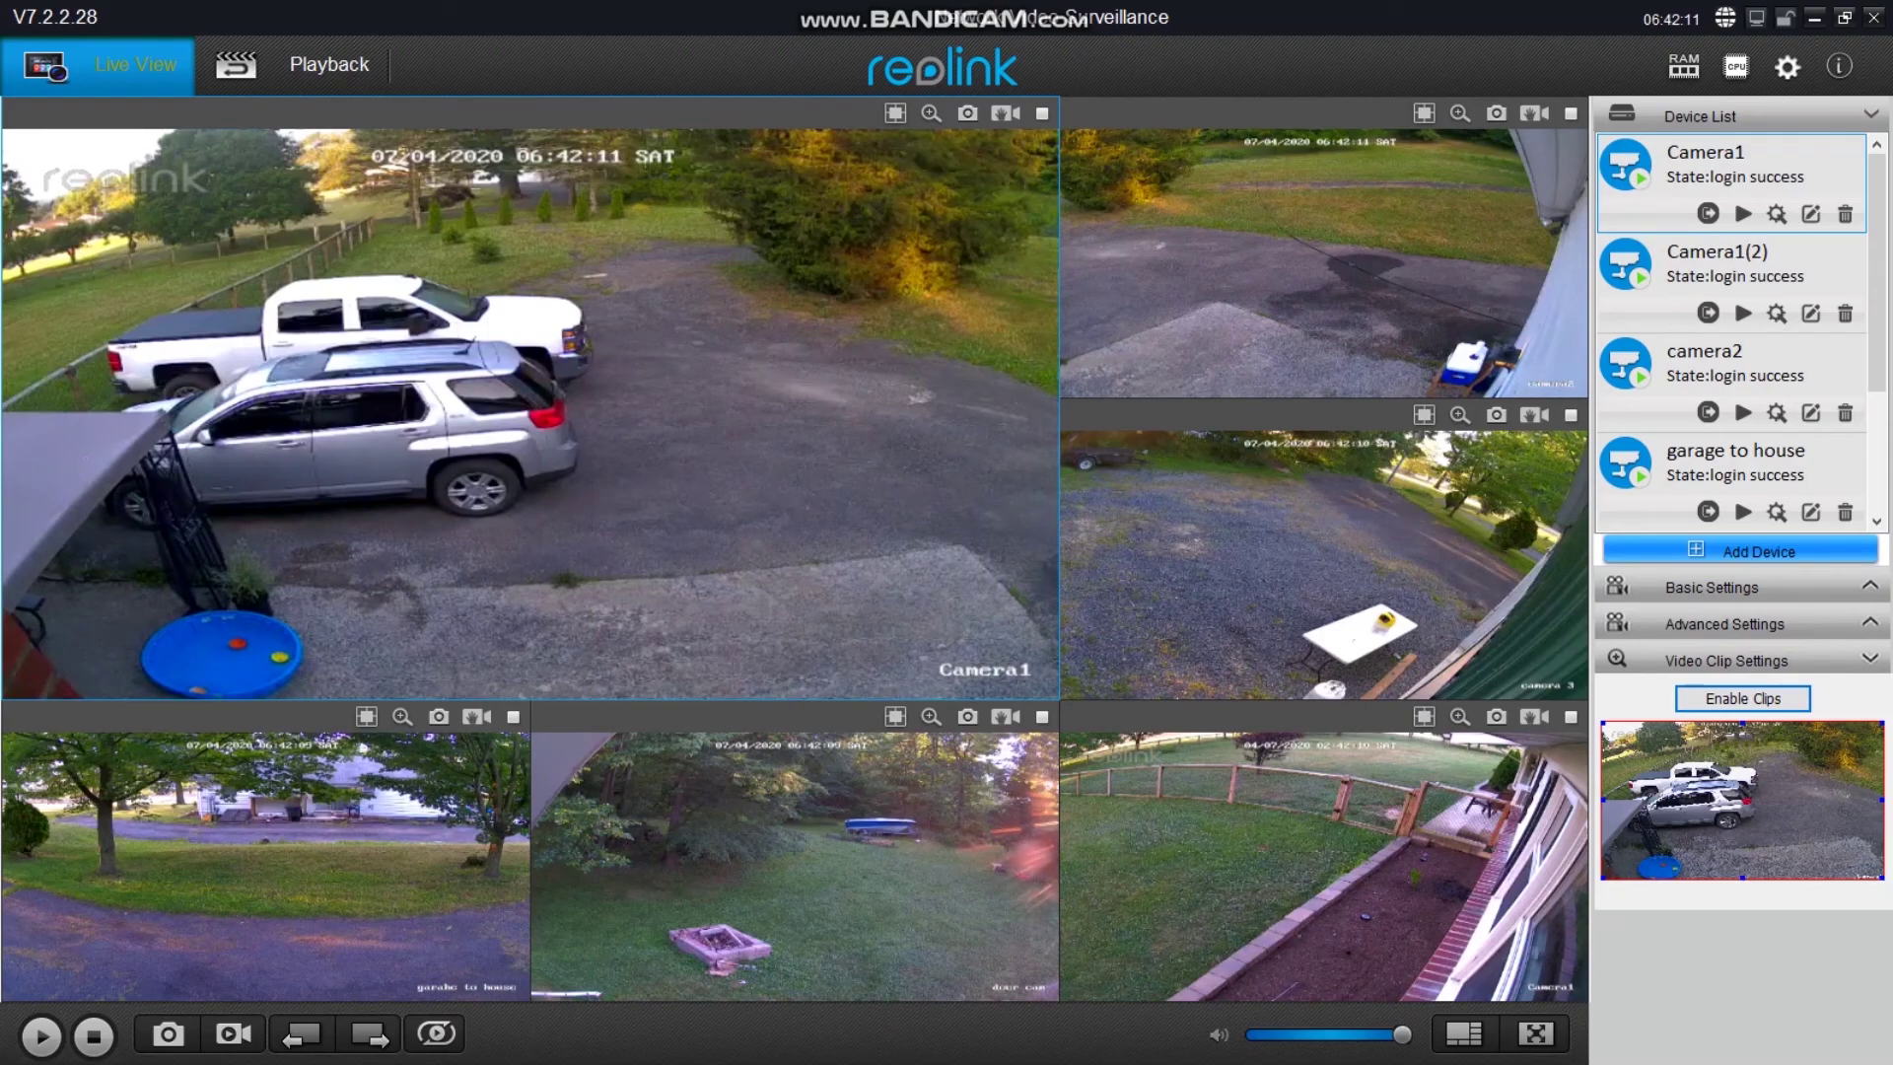
Step: Enlarge the feed showing the fenced yard and rename the Camera1(4) device as "Front Yard" in its general system settings
{"action": "double_click", "coordinate": [1325, 865]}
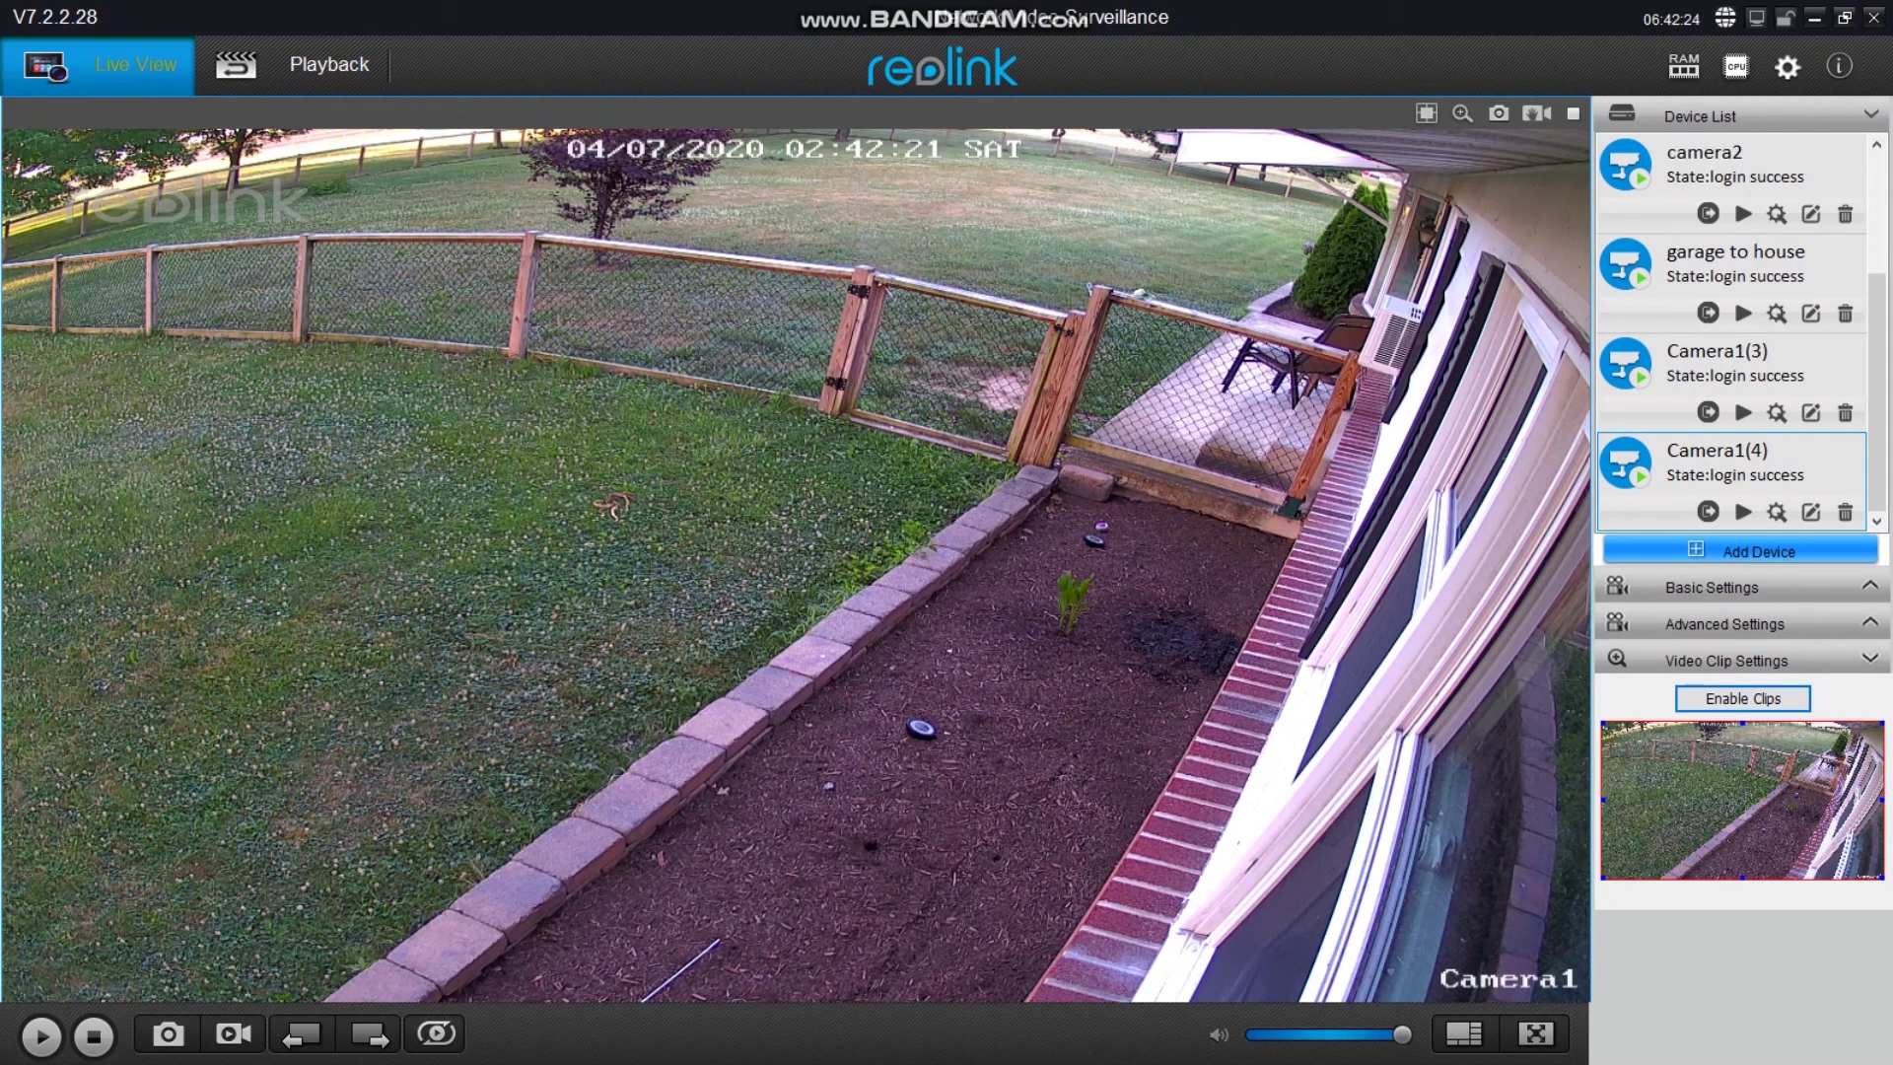
{"action": "left_click", "coordinate": [1776, 512]}
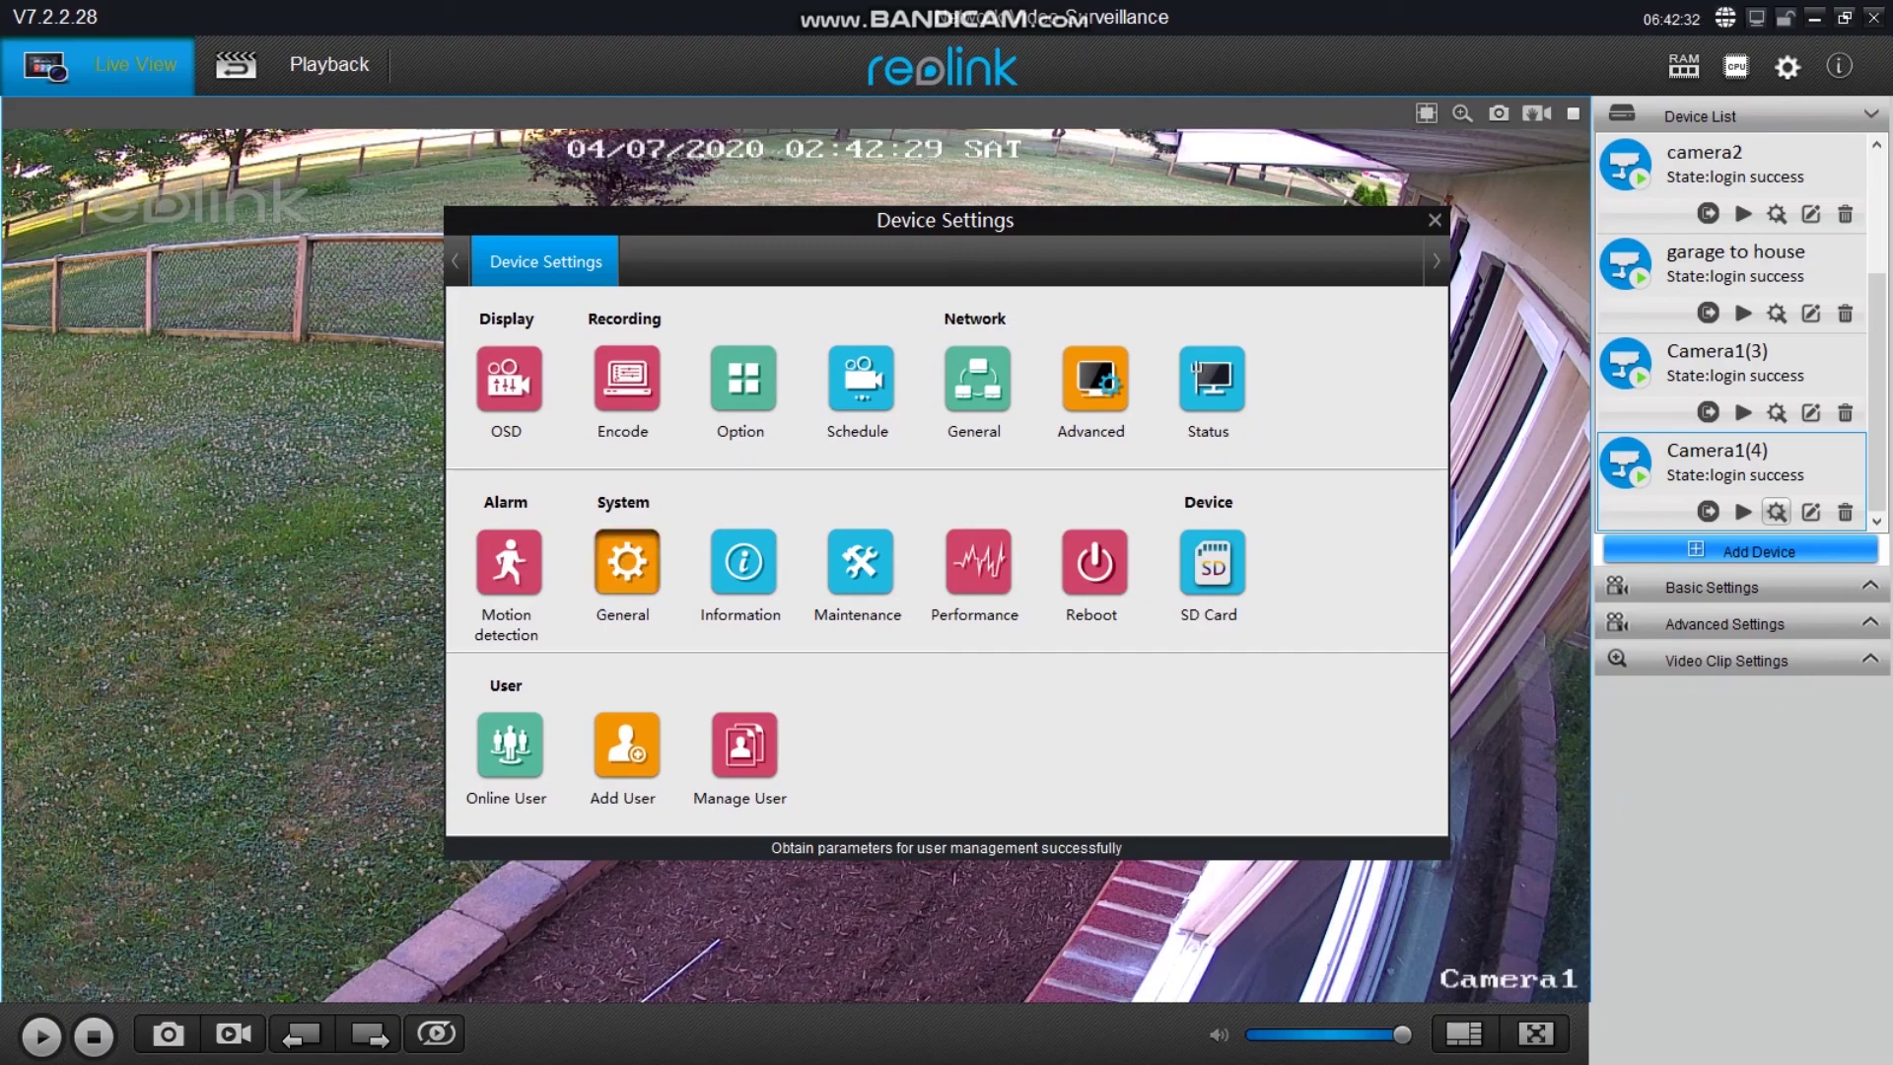
{"action": "left_click", "coordinate": [627, 562]}
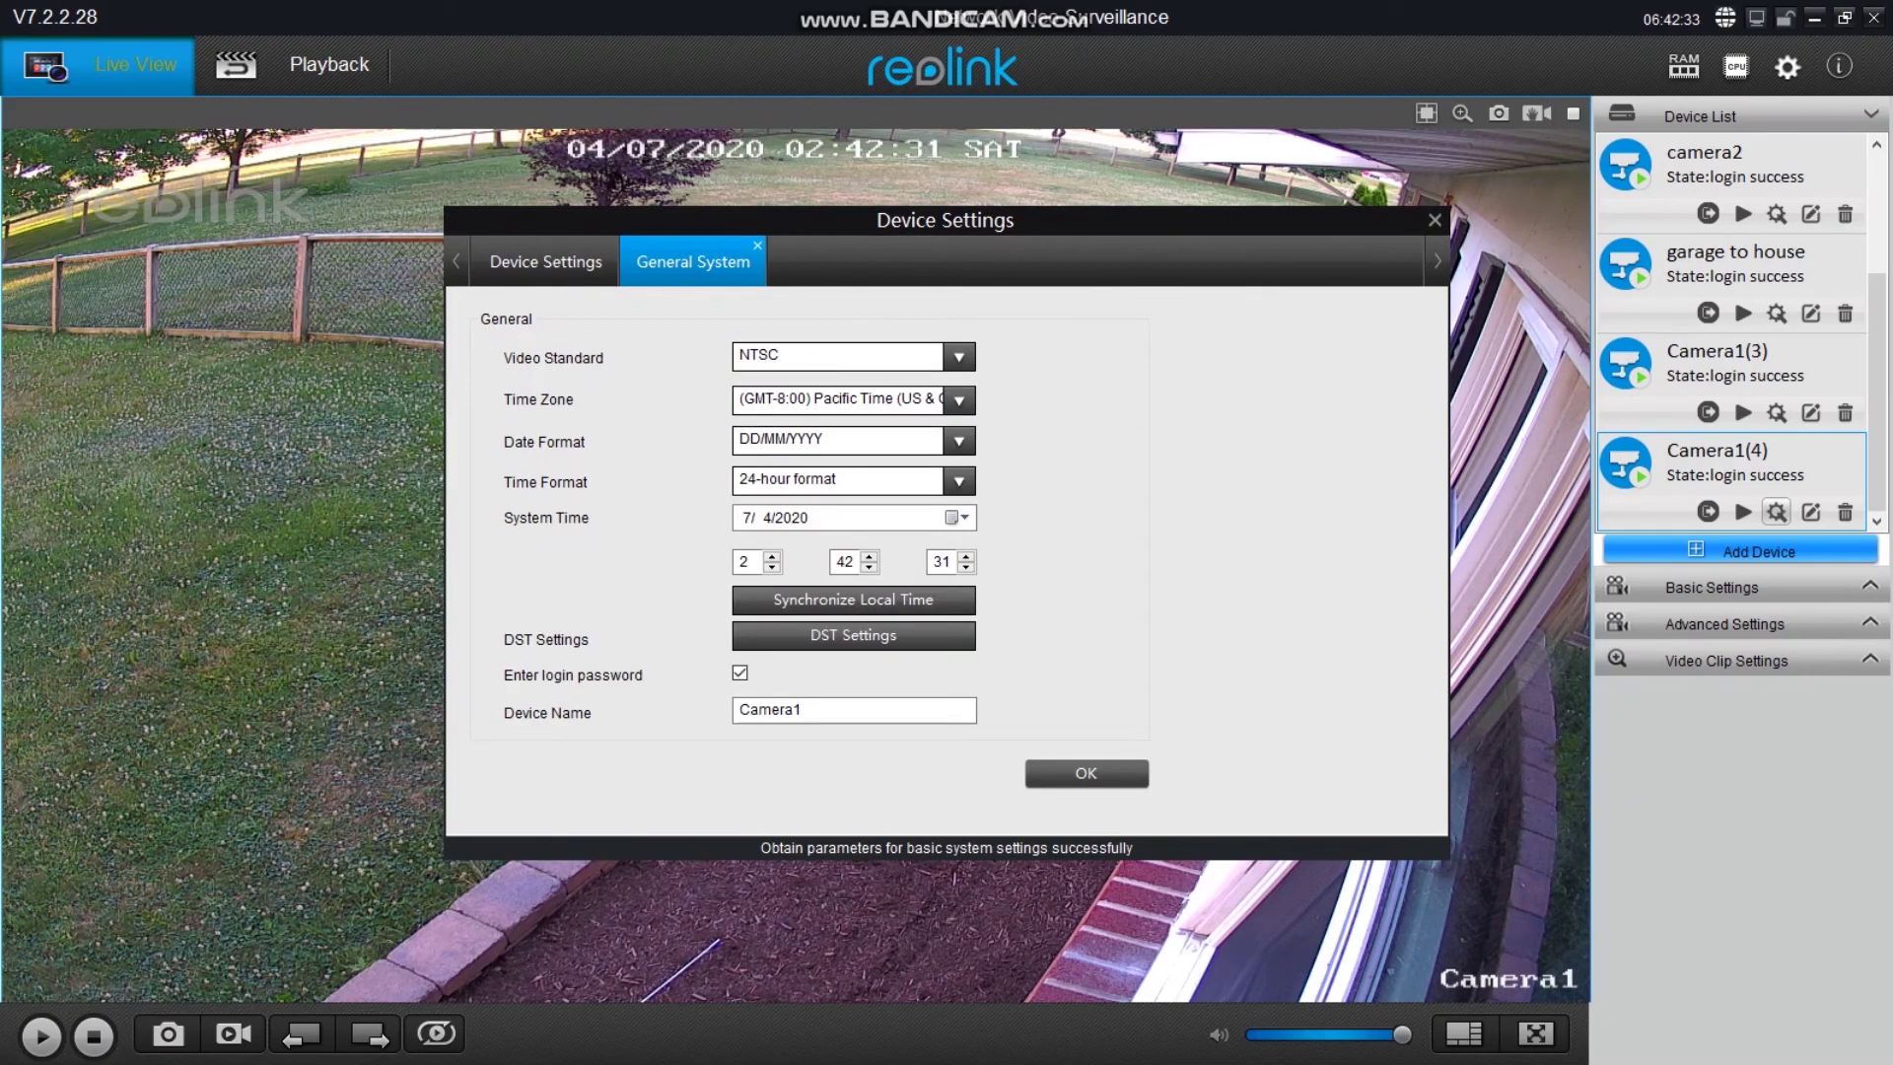
{"action": "left_click_drag", "start_coordinate": [812, 710], "coordinate": [736, 710]}
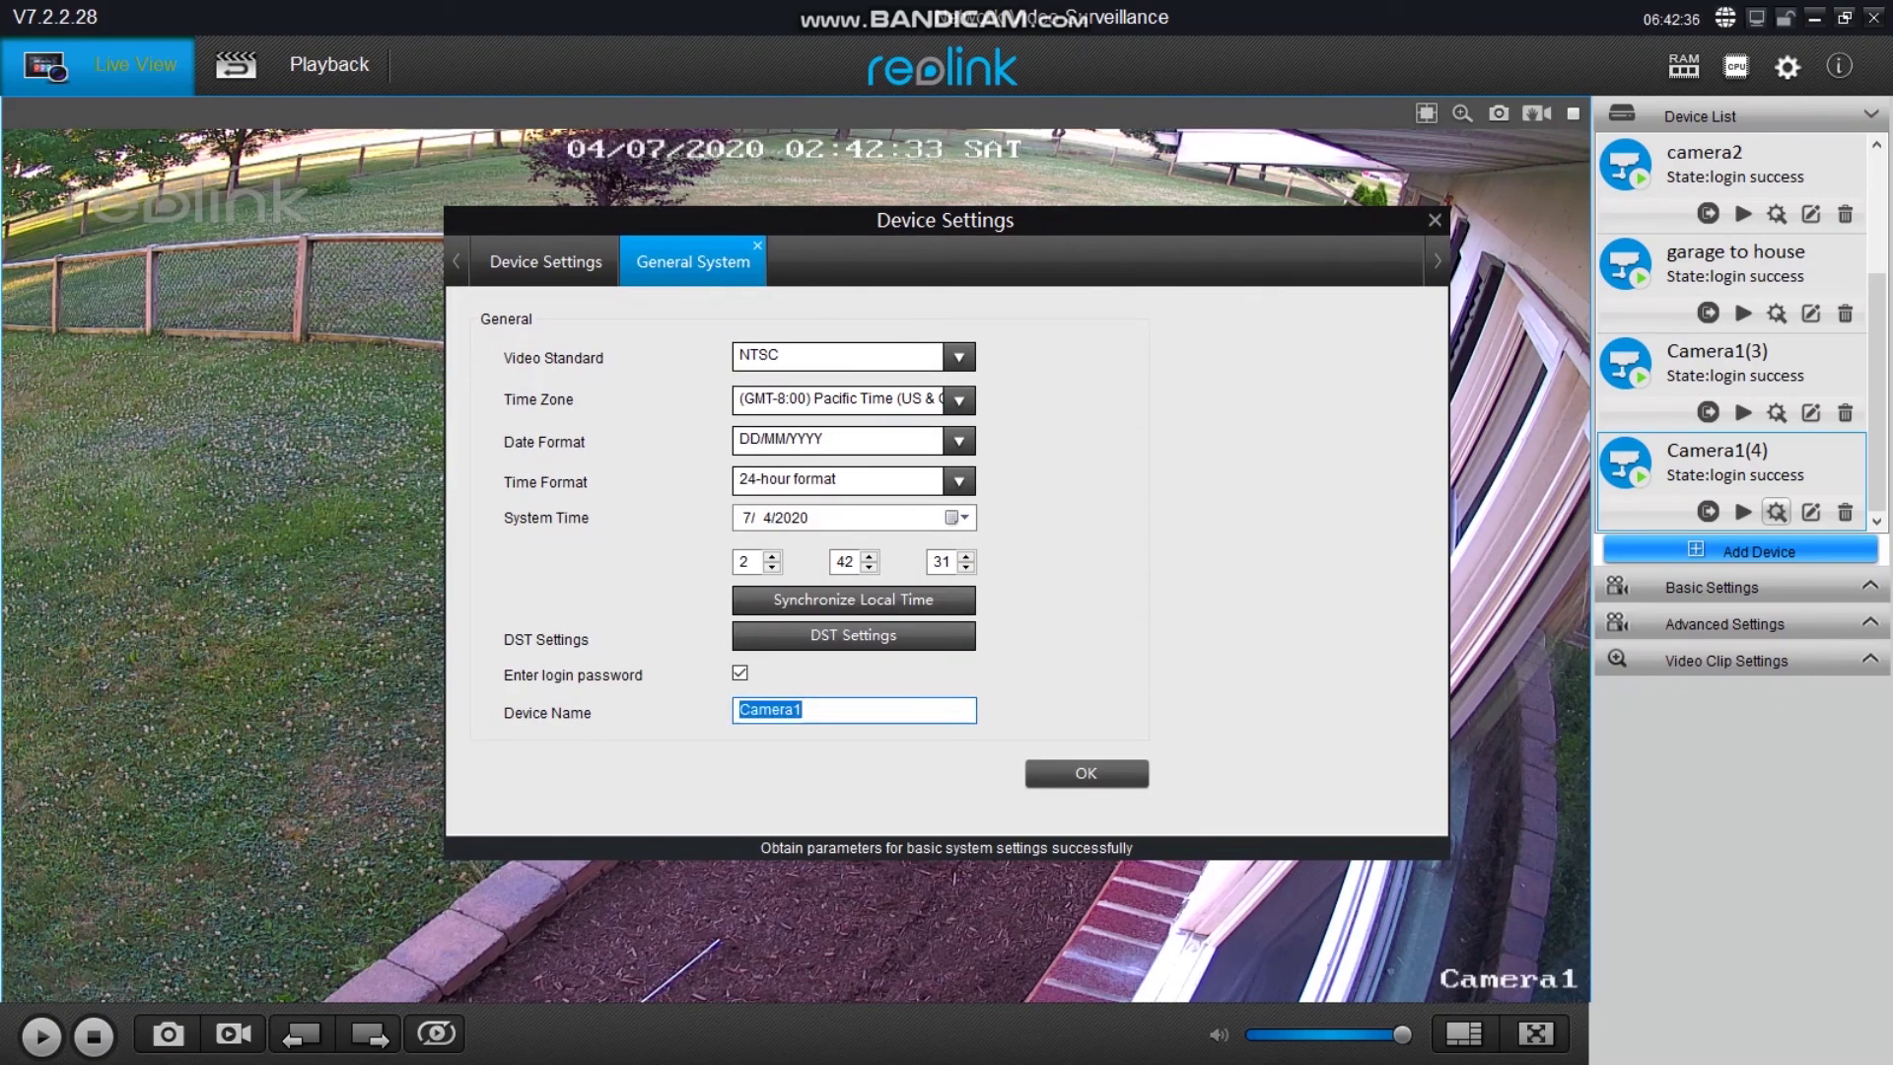
{"action": "type", "text": "Front Yard"}
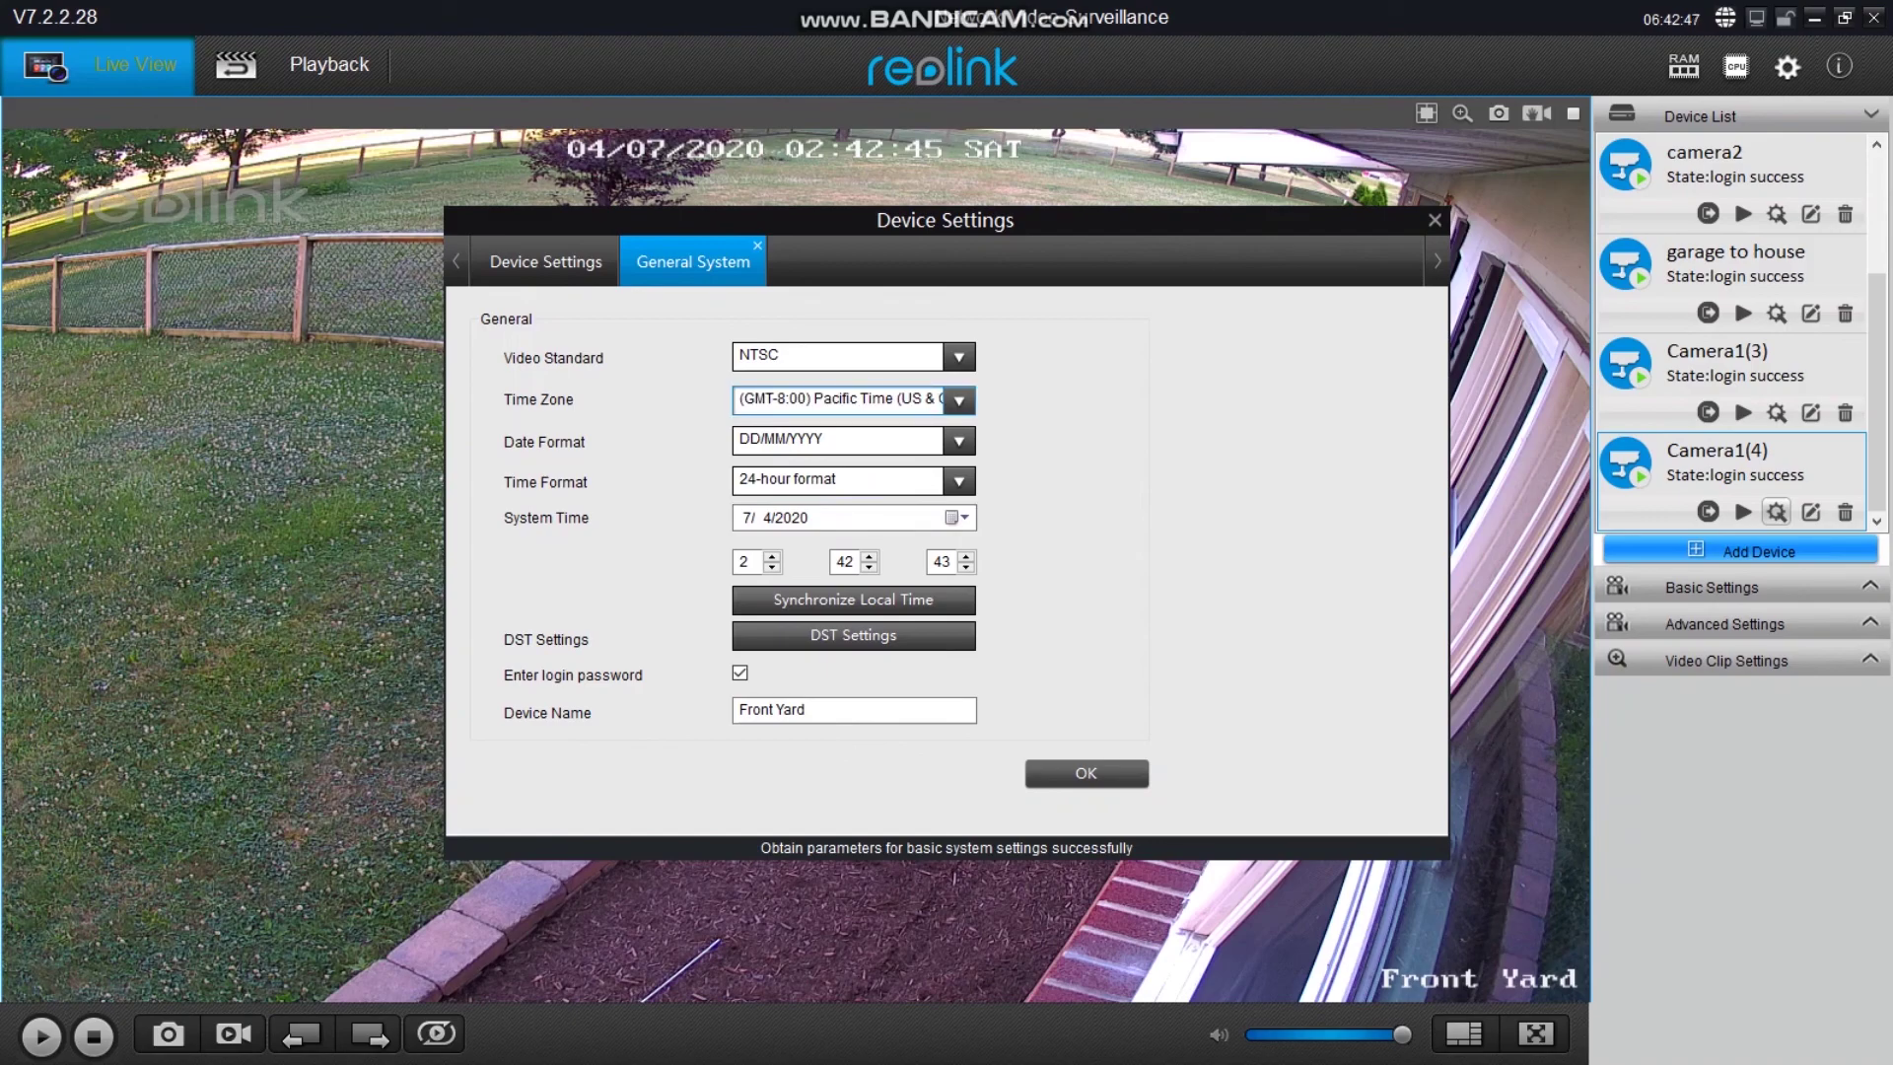
Step: Set the camera's time zone to (GMT-5:00) Eastern Time (US & CA), apply its daylight-saving settings, and save
{"action": "left_click", "coordinate": [959, 401]}
{"action": "left_click", "coordinate": [958, 400]}
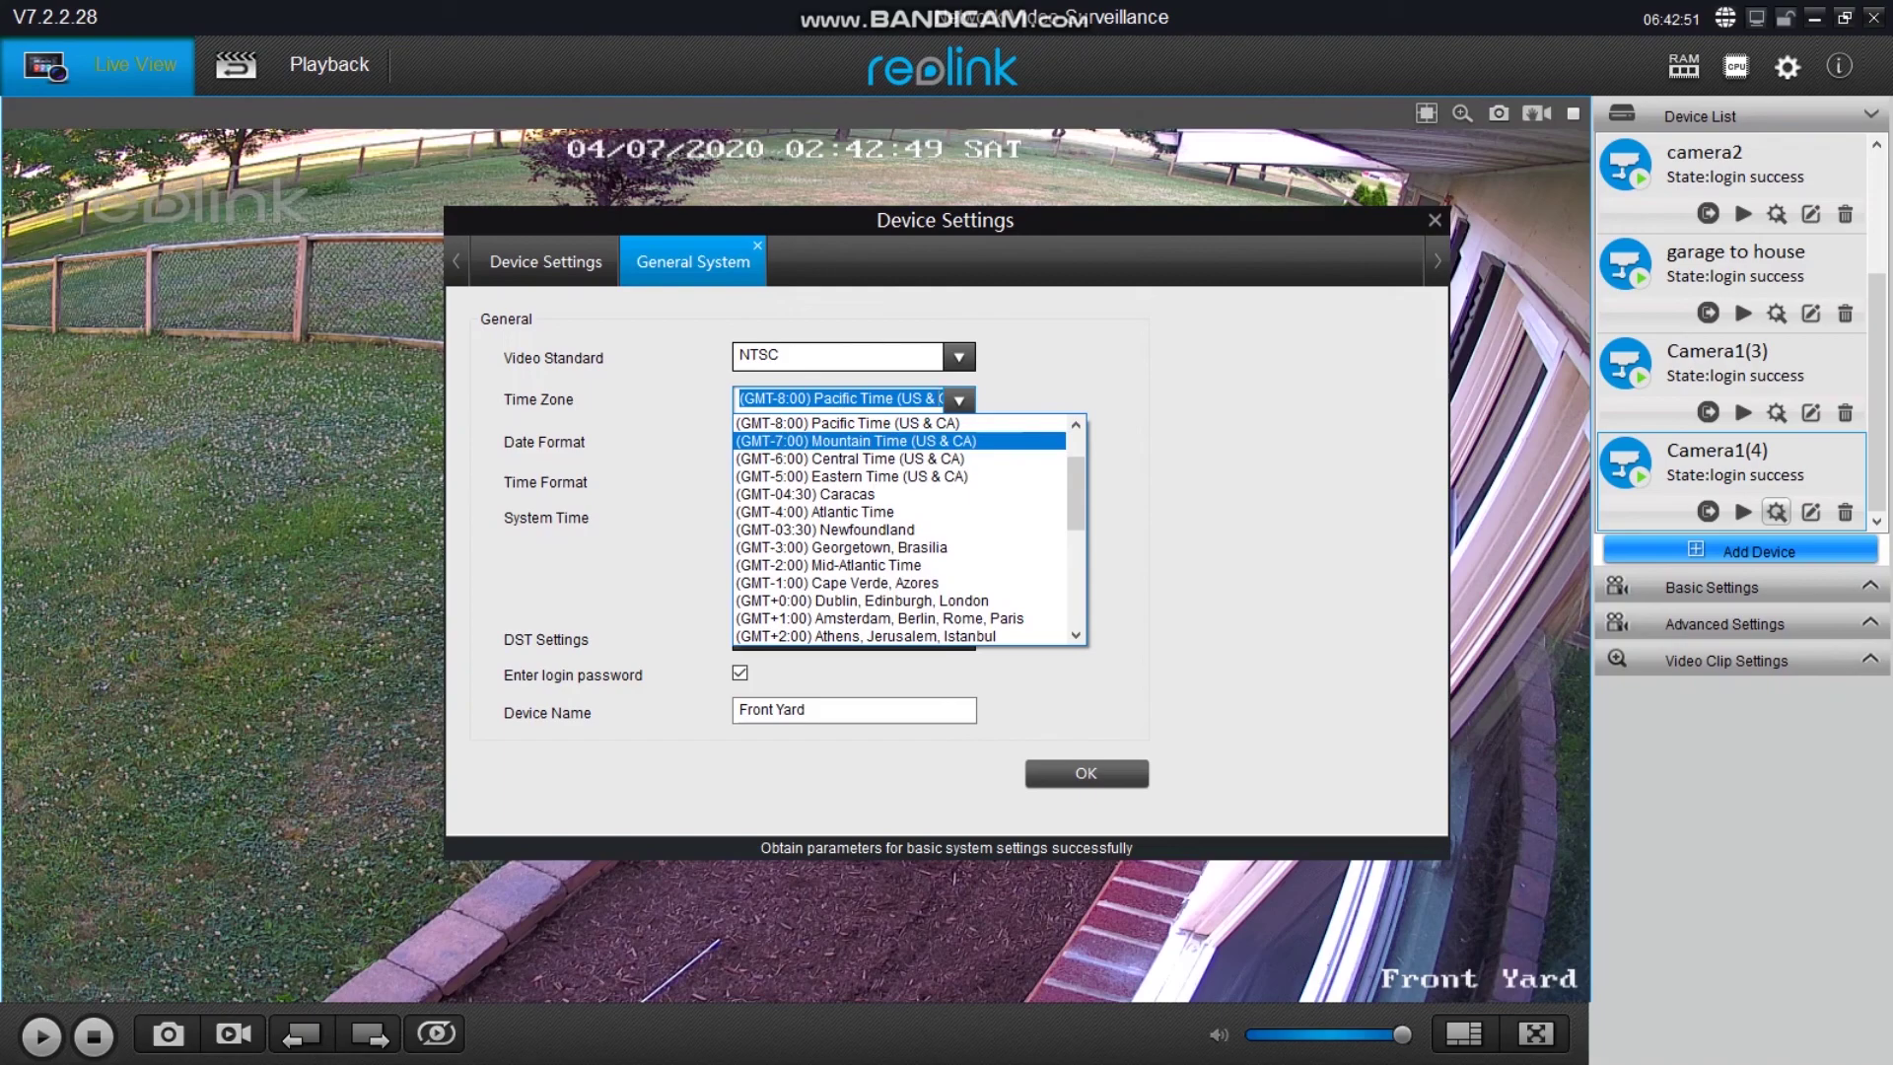
{"action": "left_click", "coordinate": [852, 476]}
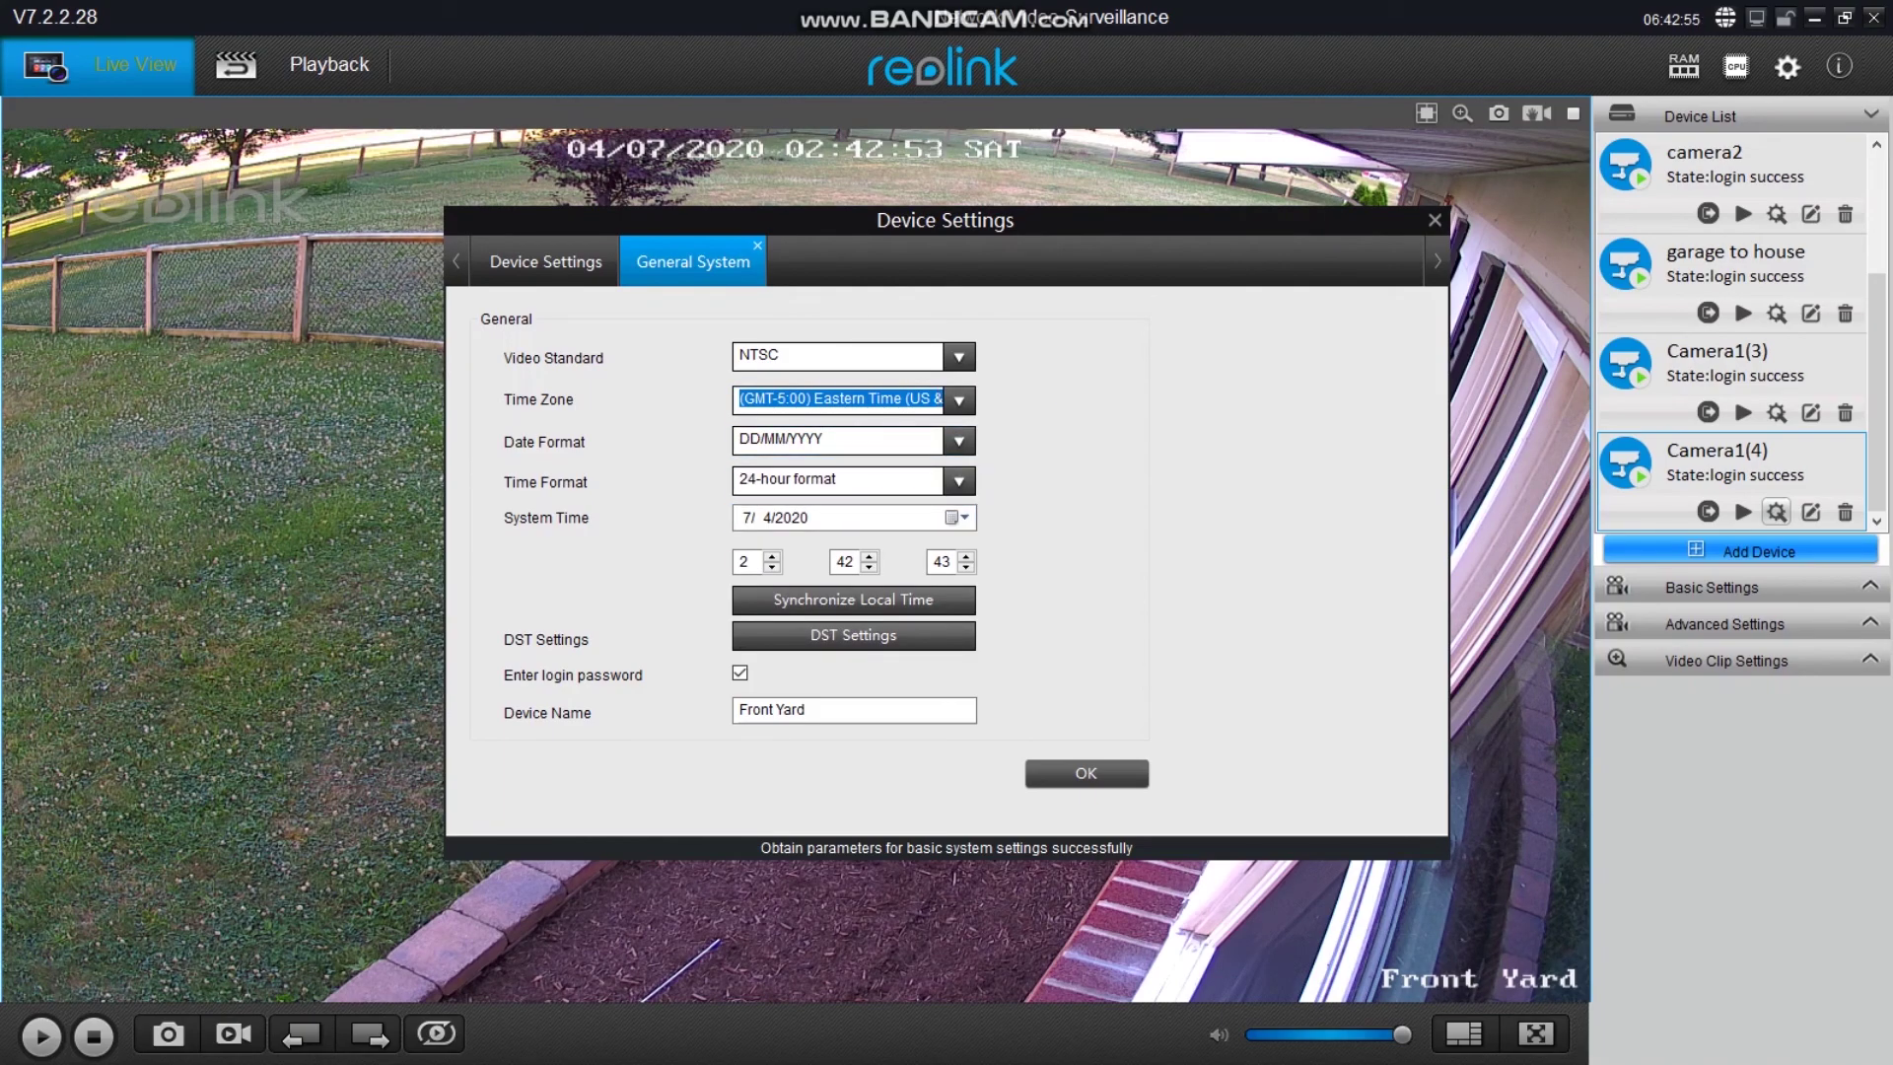
{"action": "left_click", "coordinate": [854, 636]}
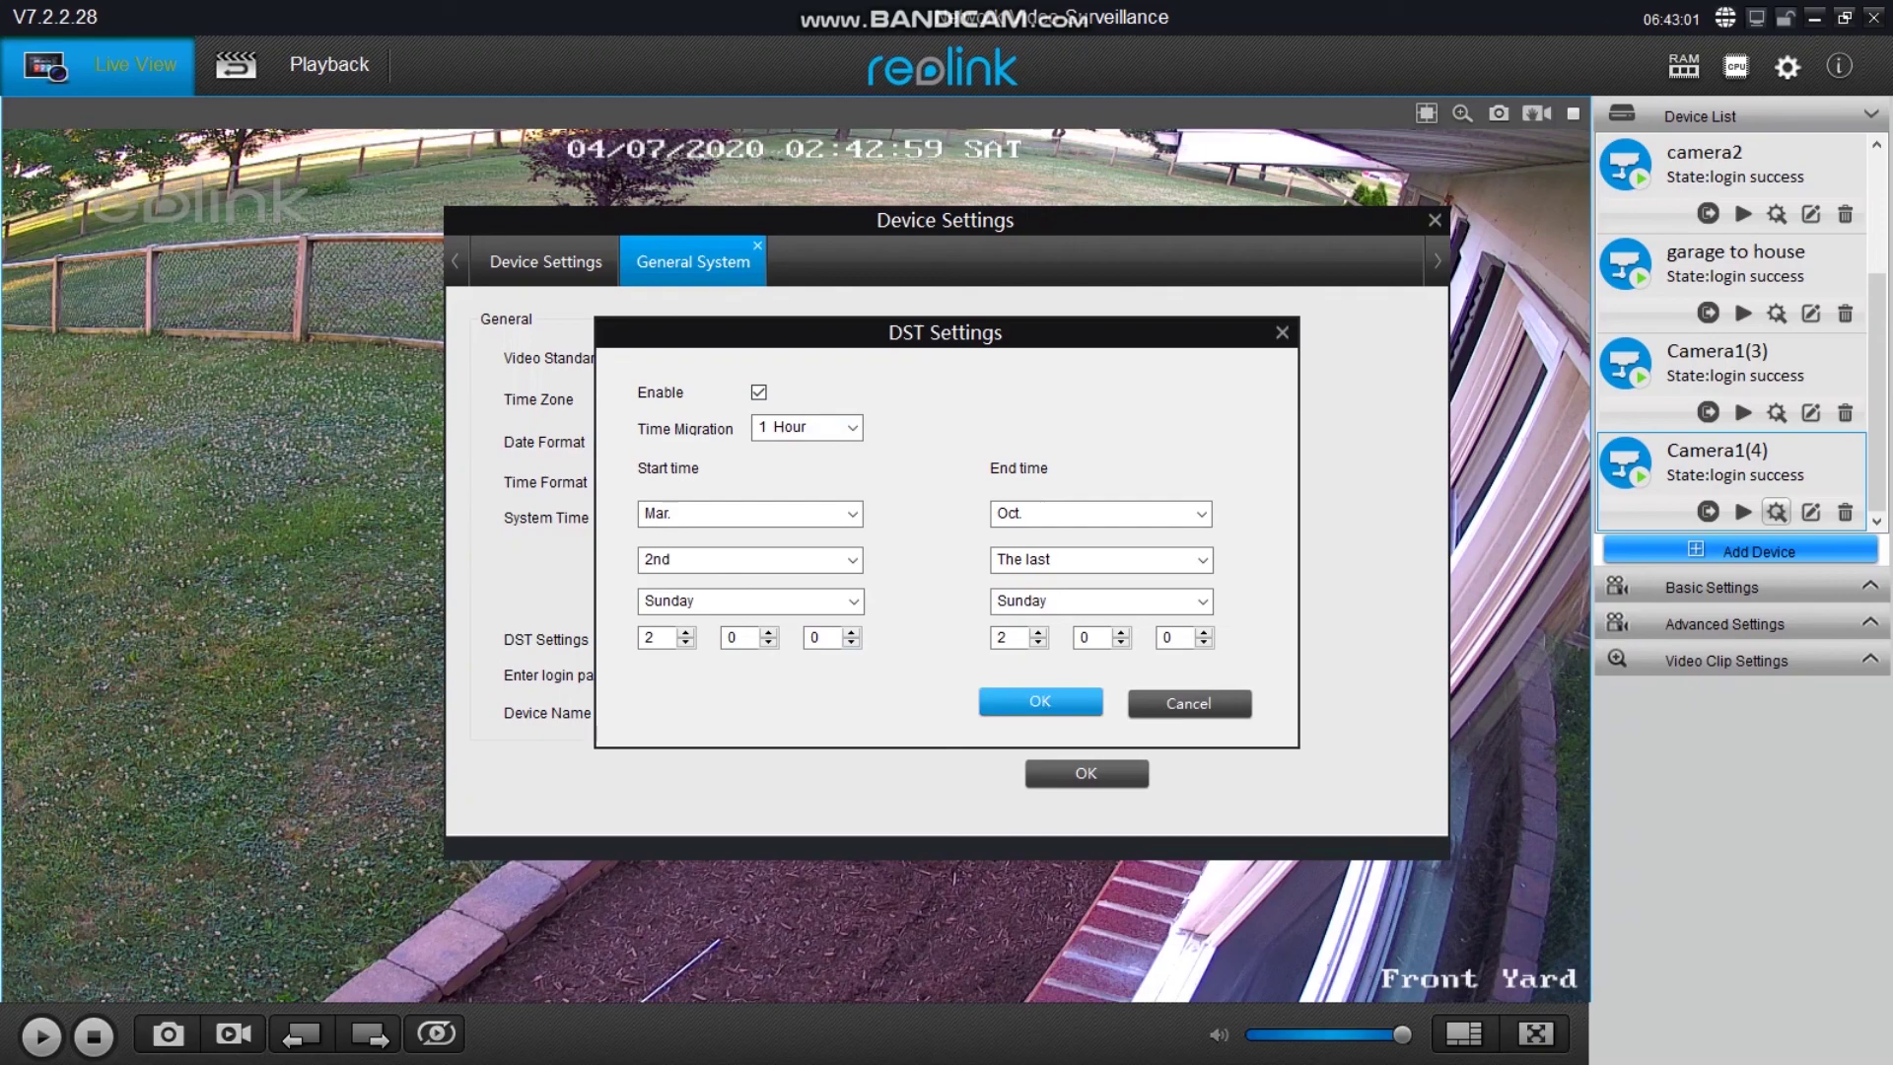
{"action": "left_click", "coordinate": [1041, 703]}
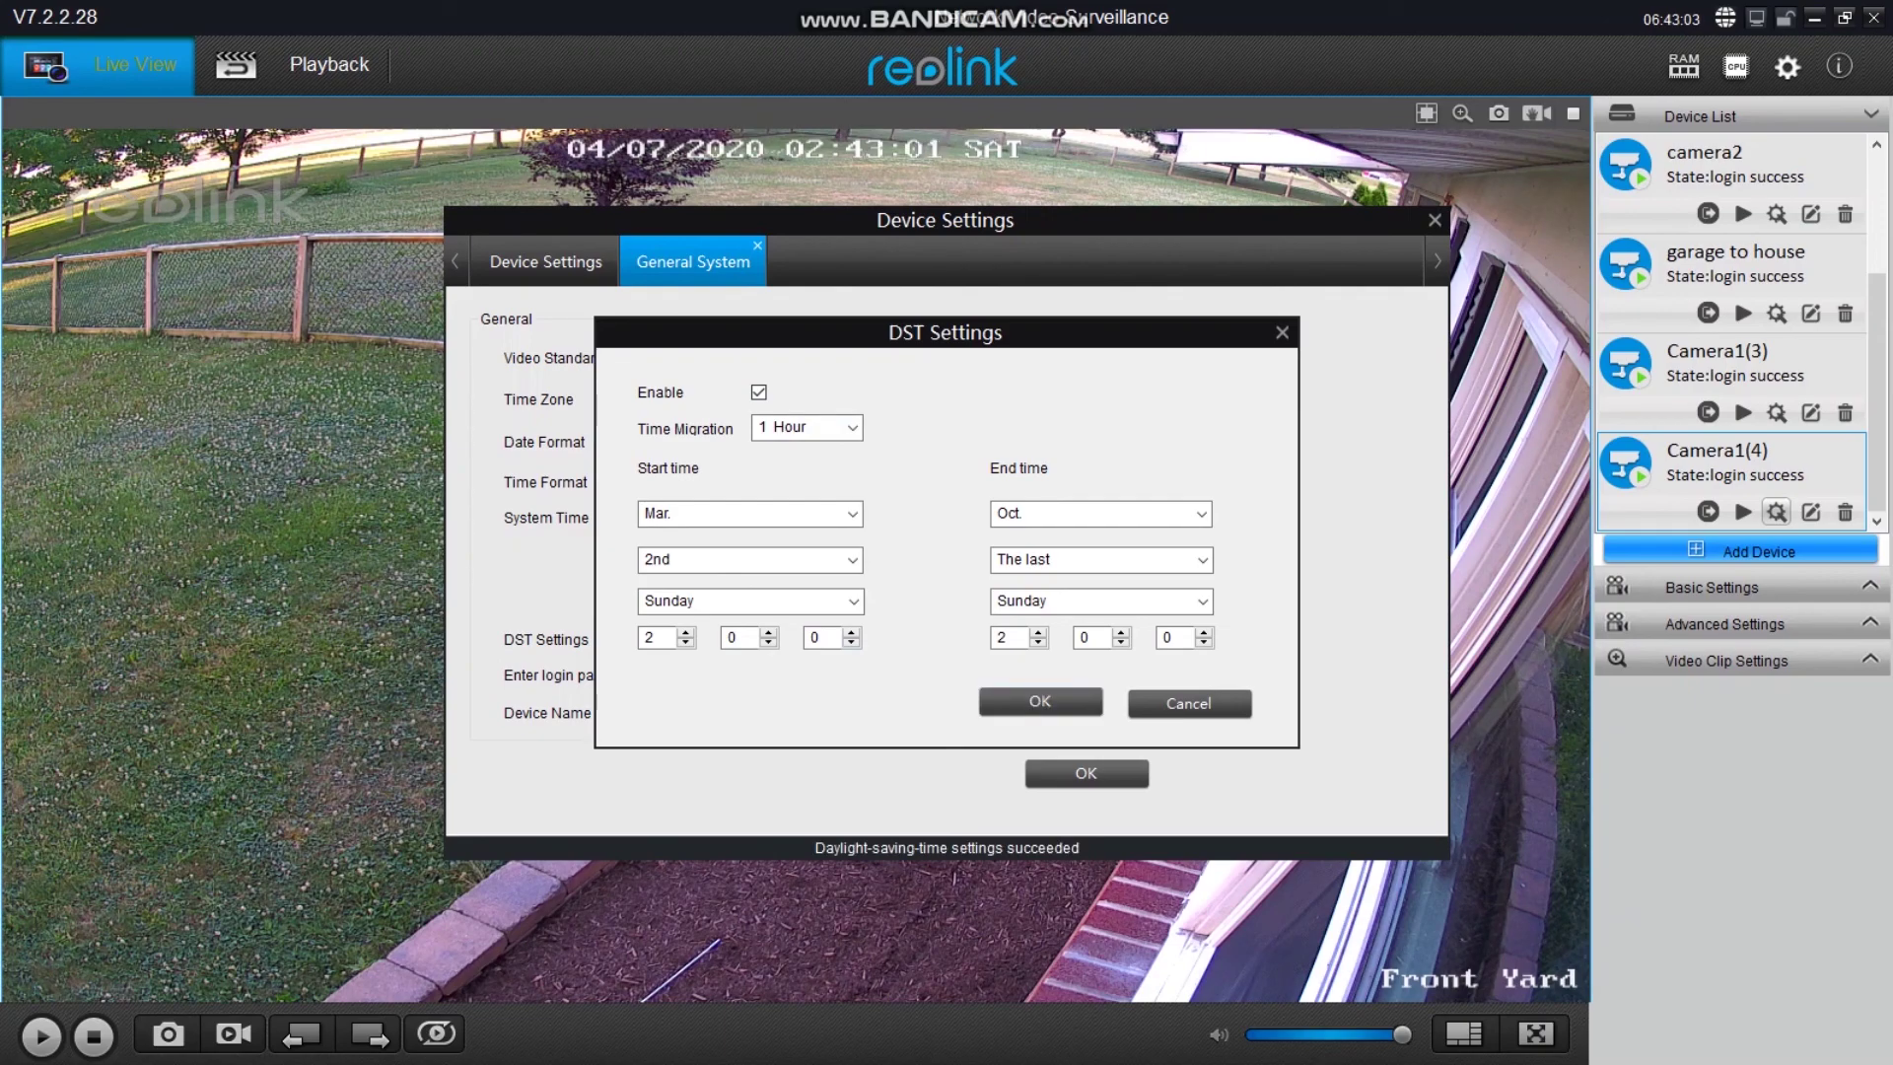
{"action": "left_click", "coordinate": [1189, 703]}
{"action": "left_click", "coordinate": [1086, 773]}
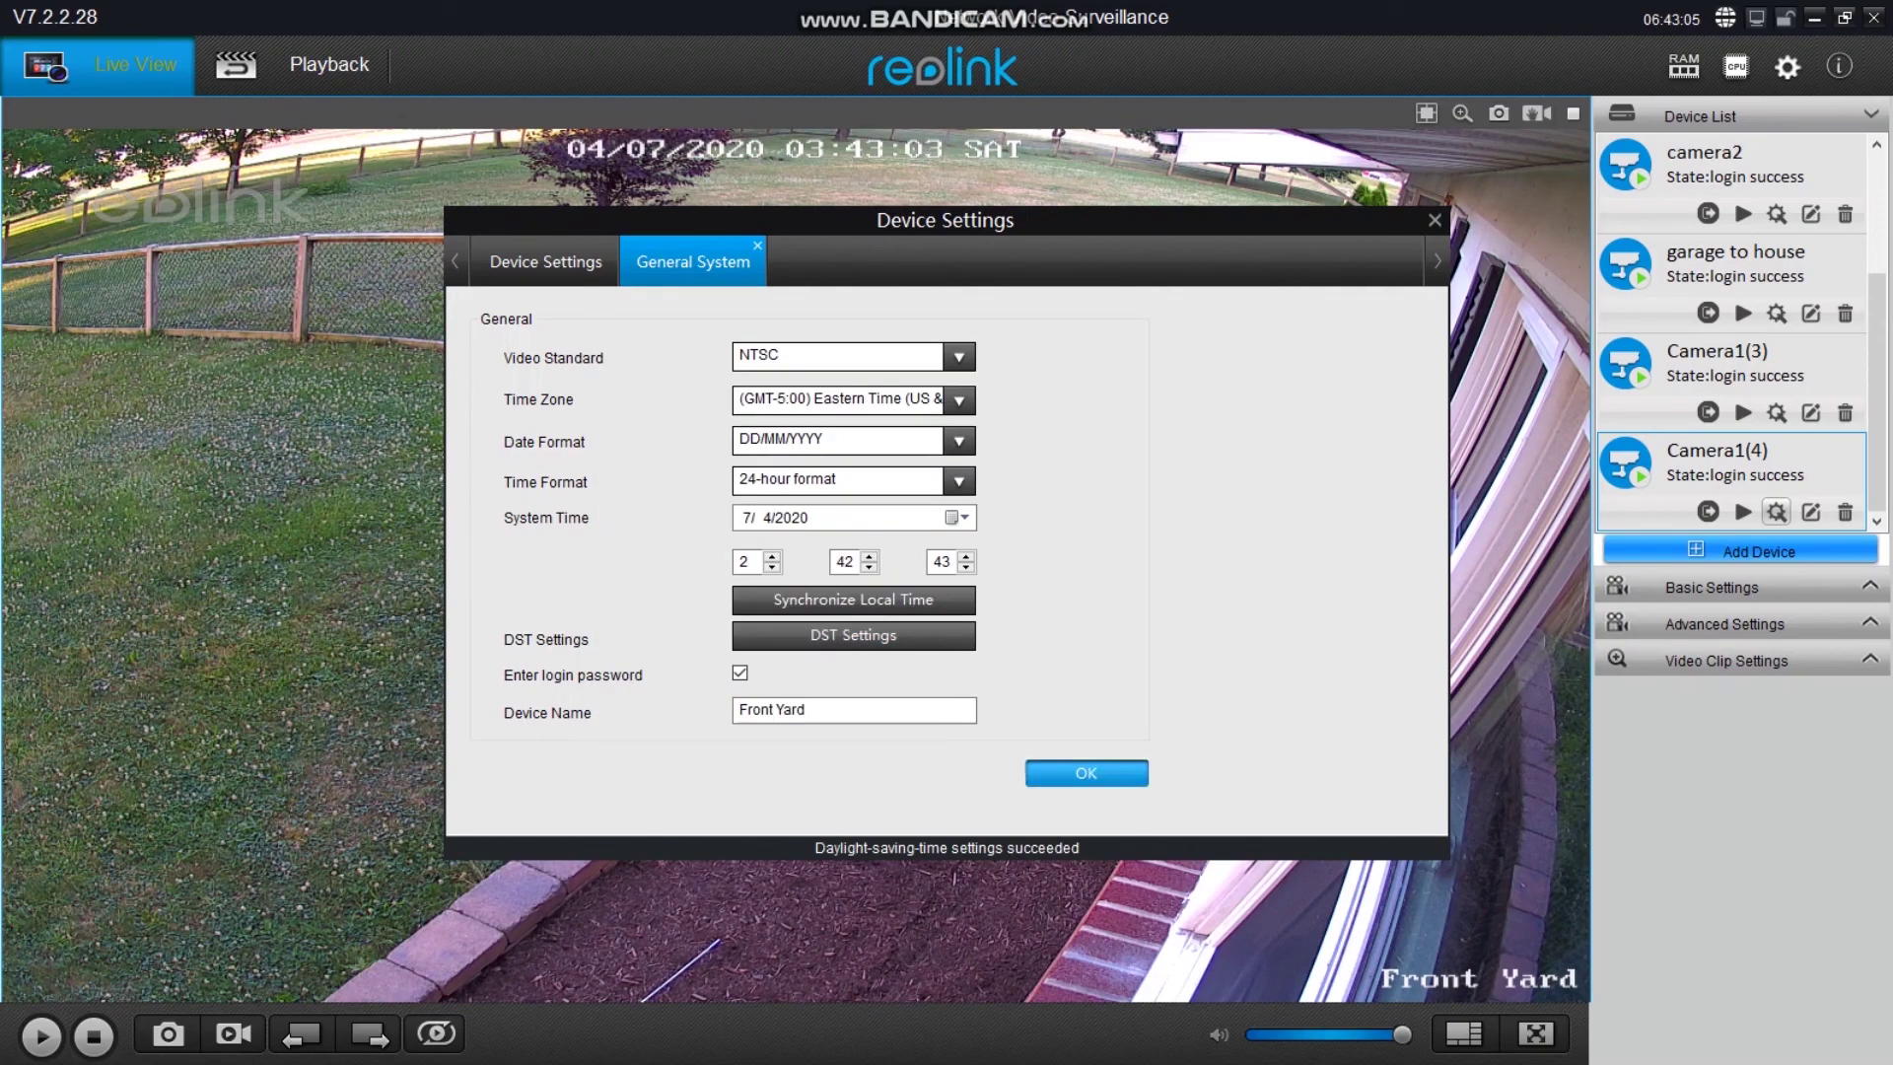
{"action": "left_click", "coordinate": [1435, 220]}
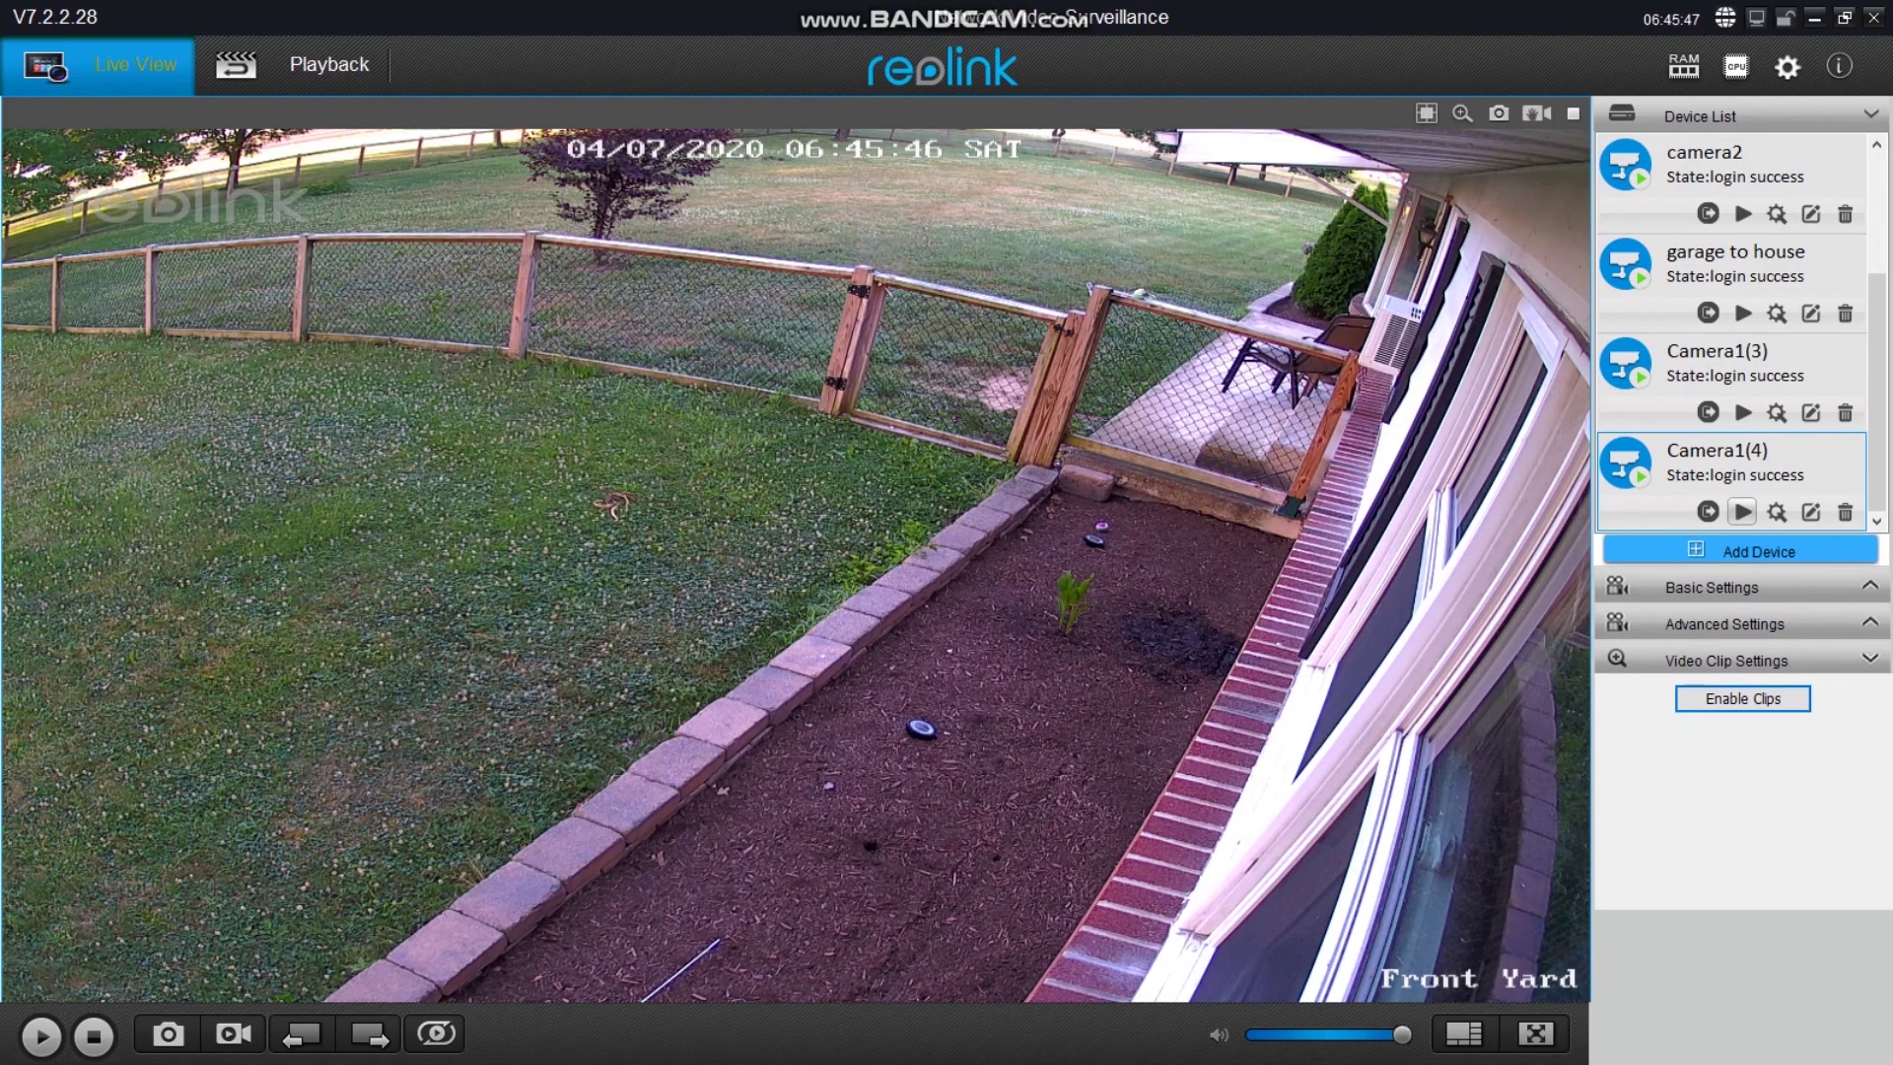
Step: Format the SD card of Camera1(4), accepting the deletion of all recordings and the camera reboot
{"action": "left_click", "coordinate": [1777, 512]}
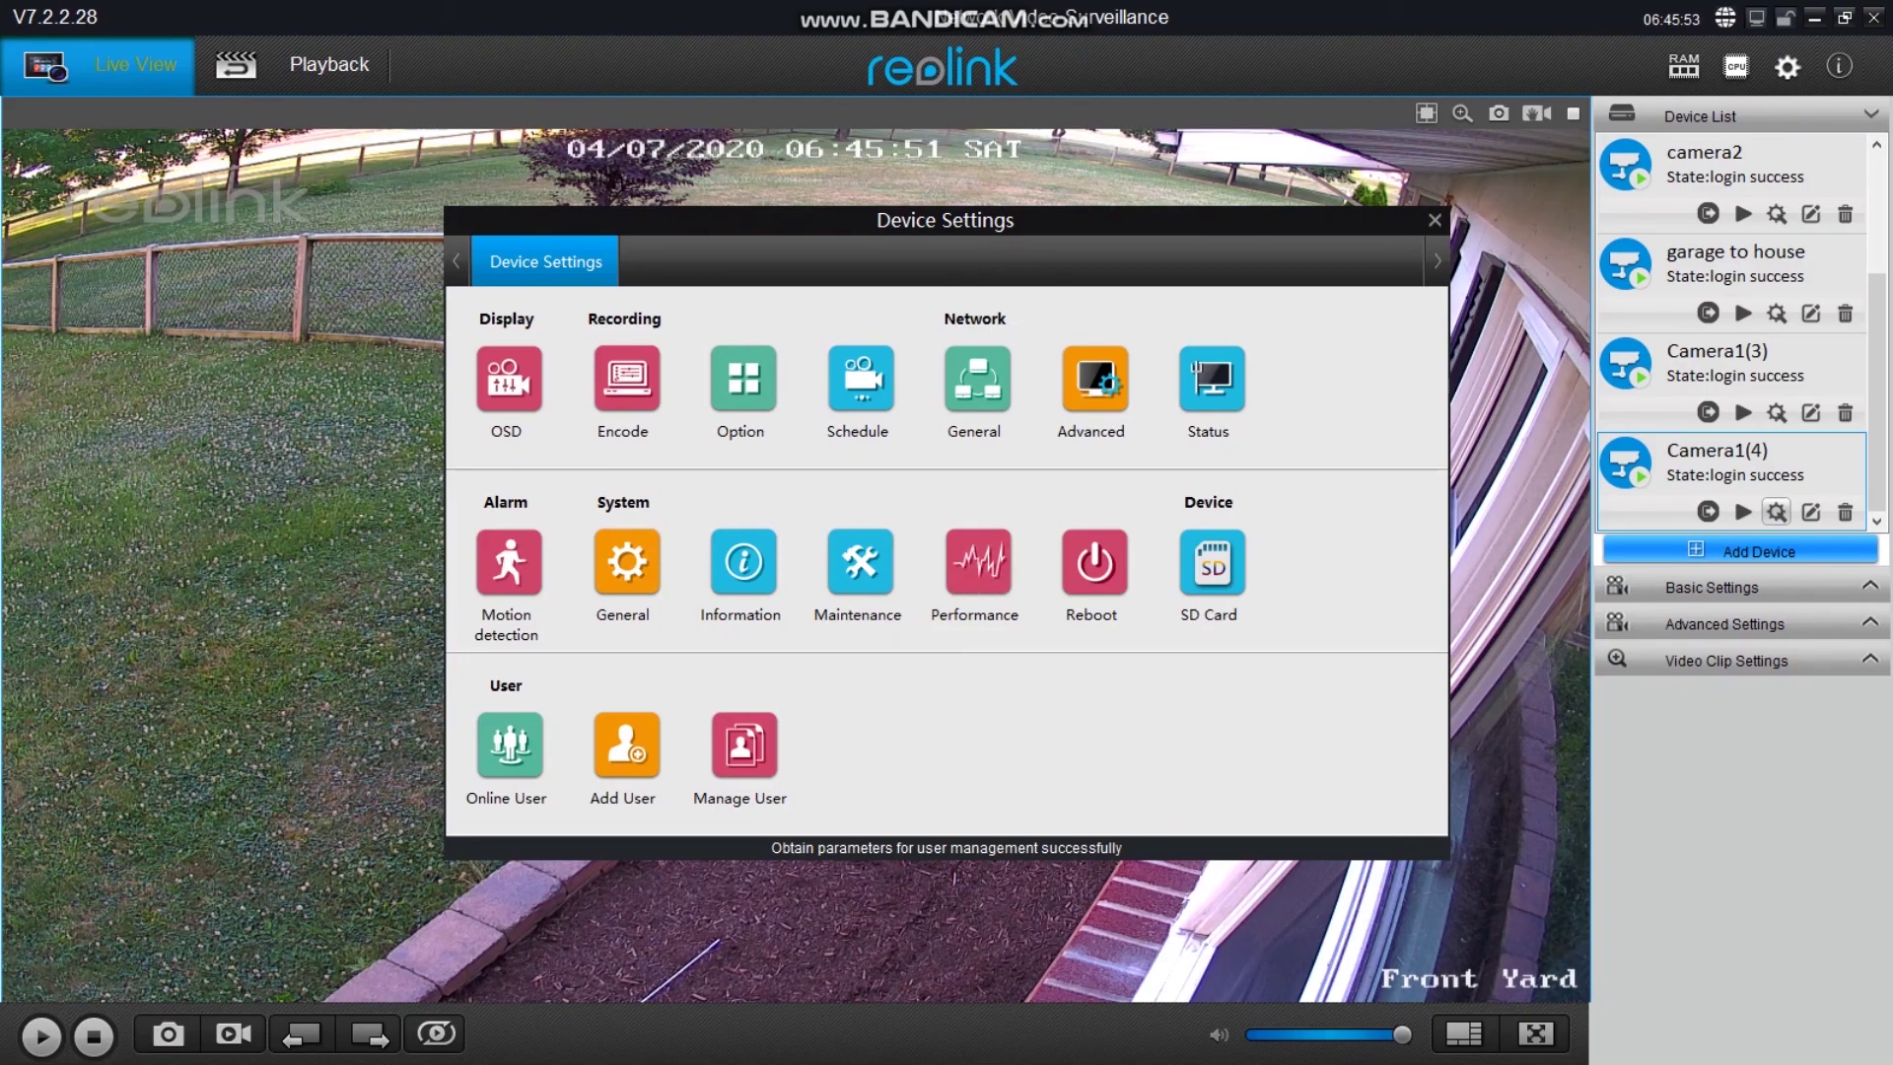
{"action": "left_click", "coordinate": [1212, 562]}
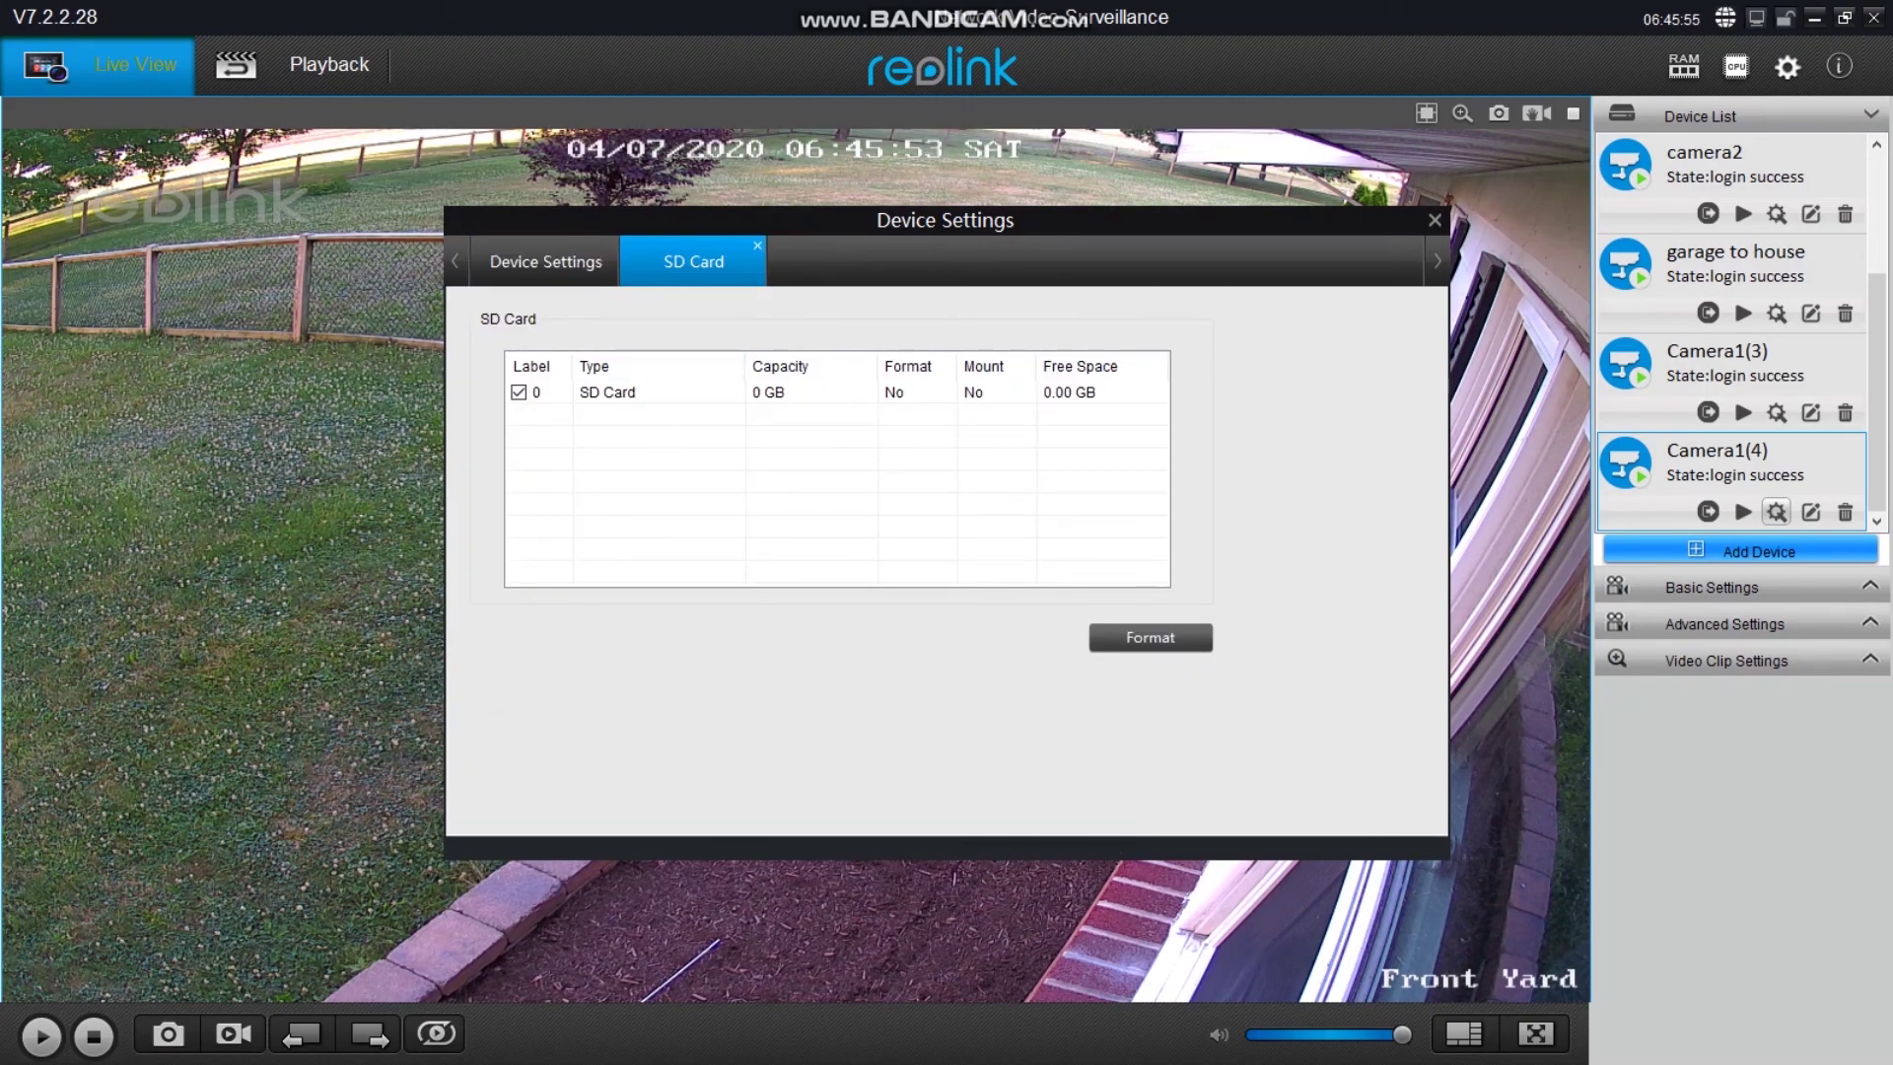
{"action": "left_click", "coordinate": [631, 392]}
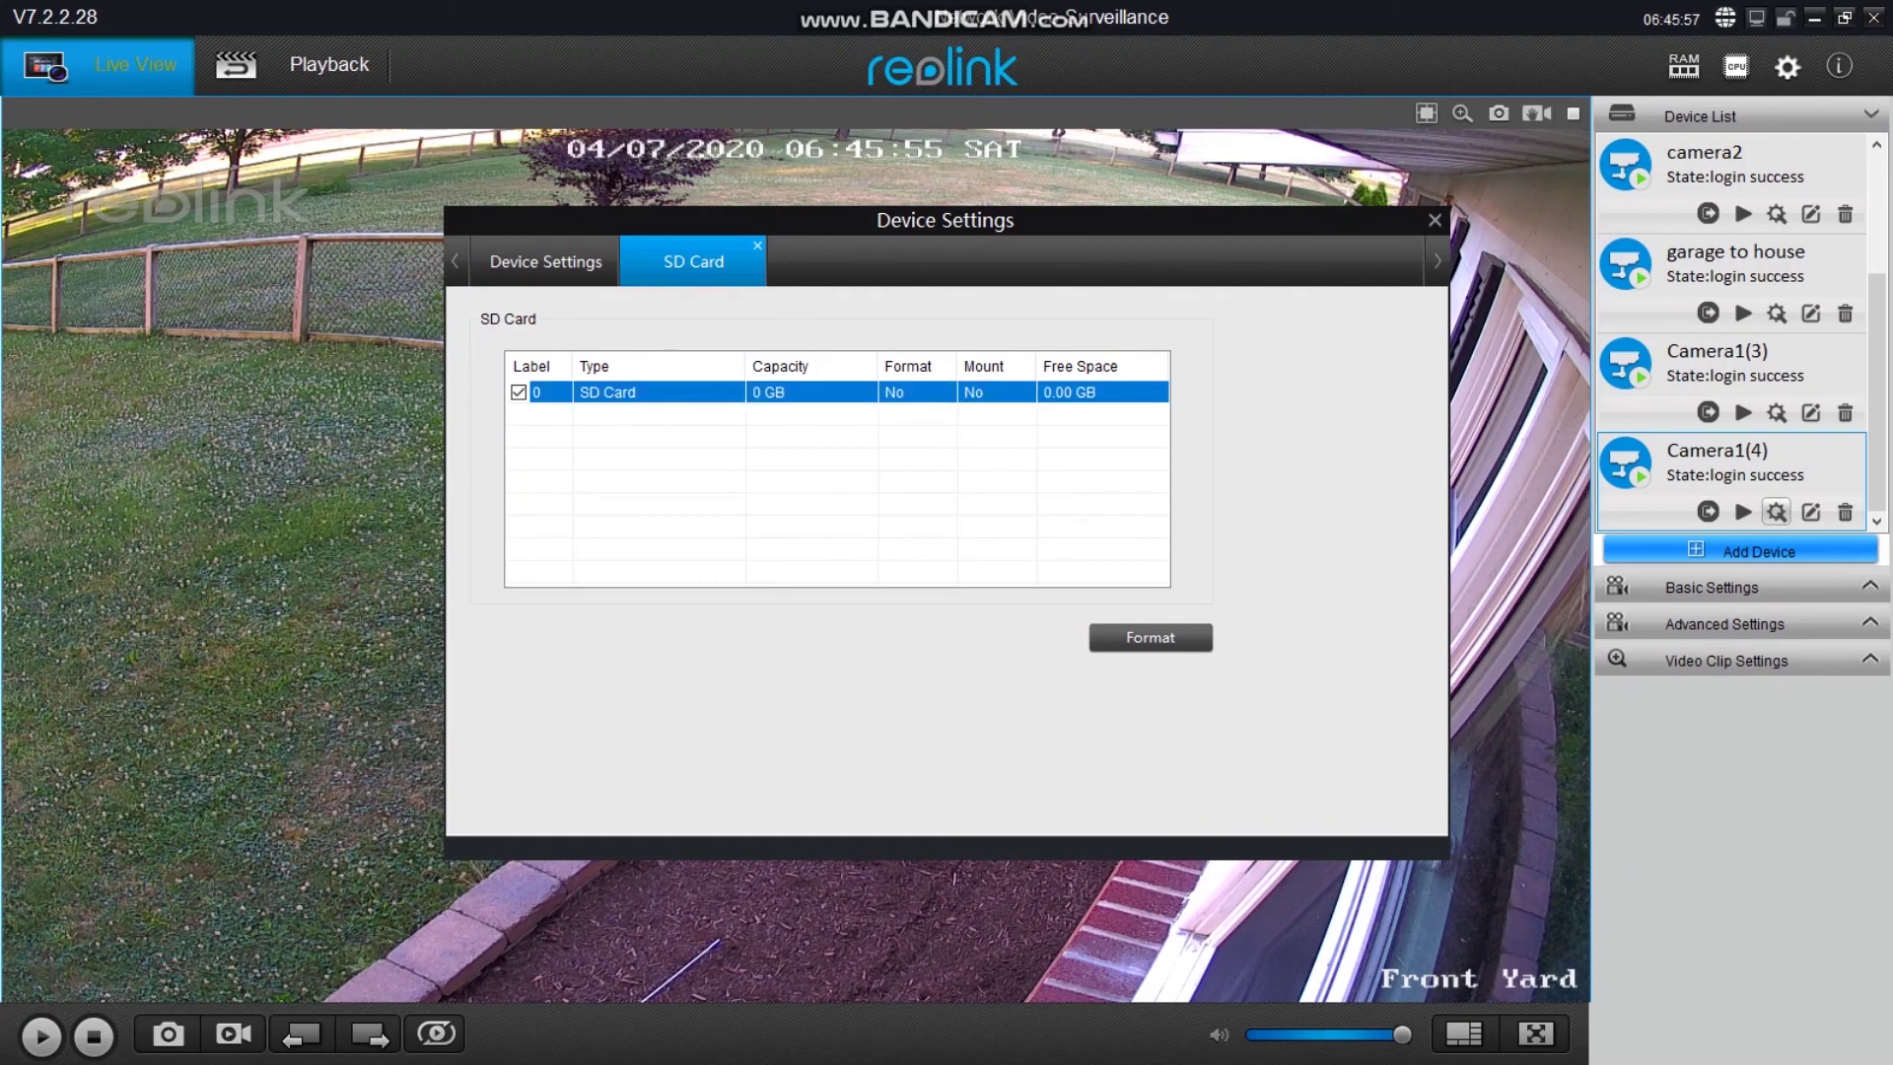
{"action": "left_click", "coordinate": [1150, 637]}
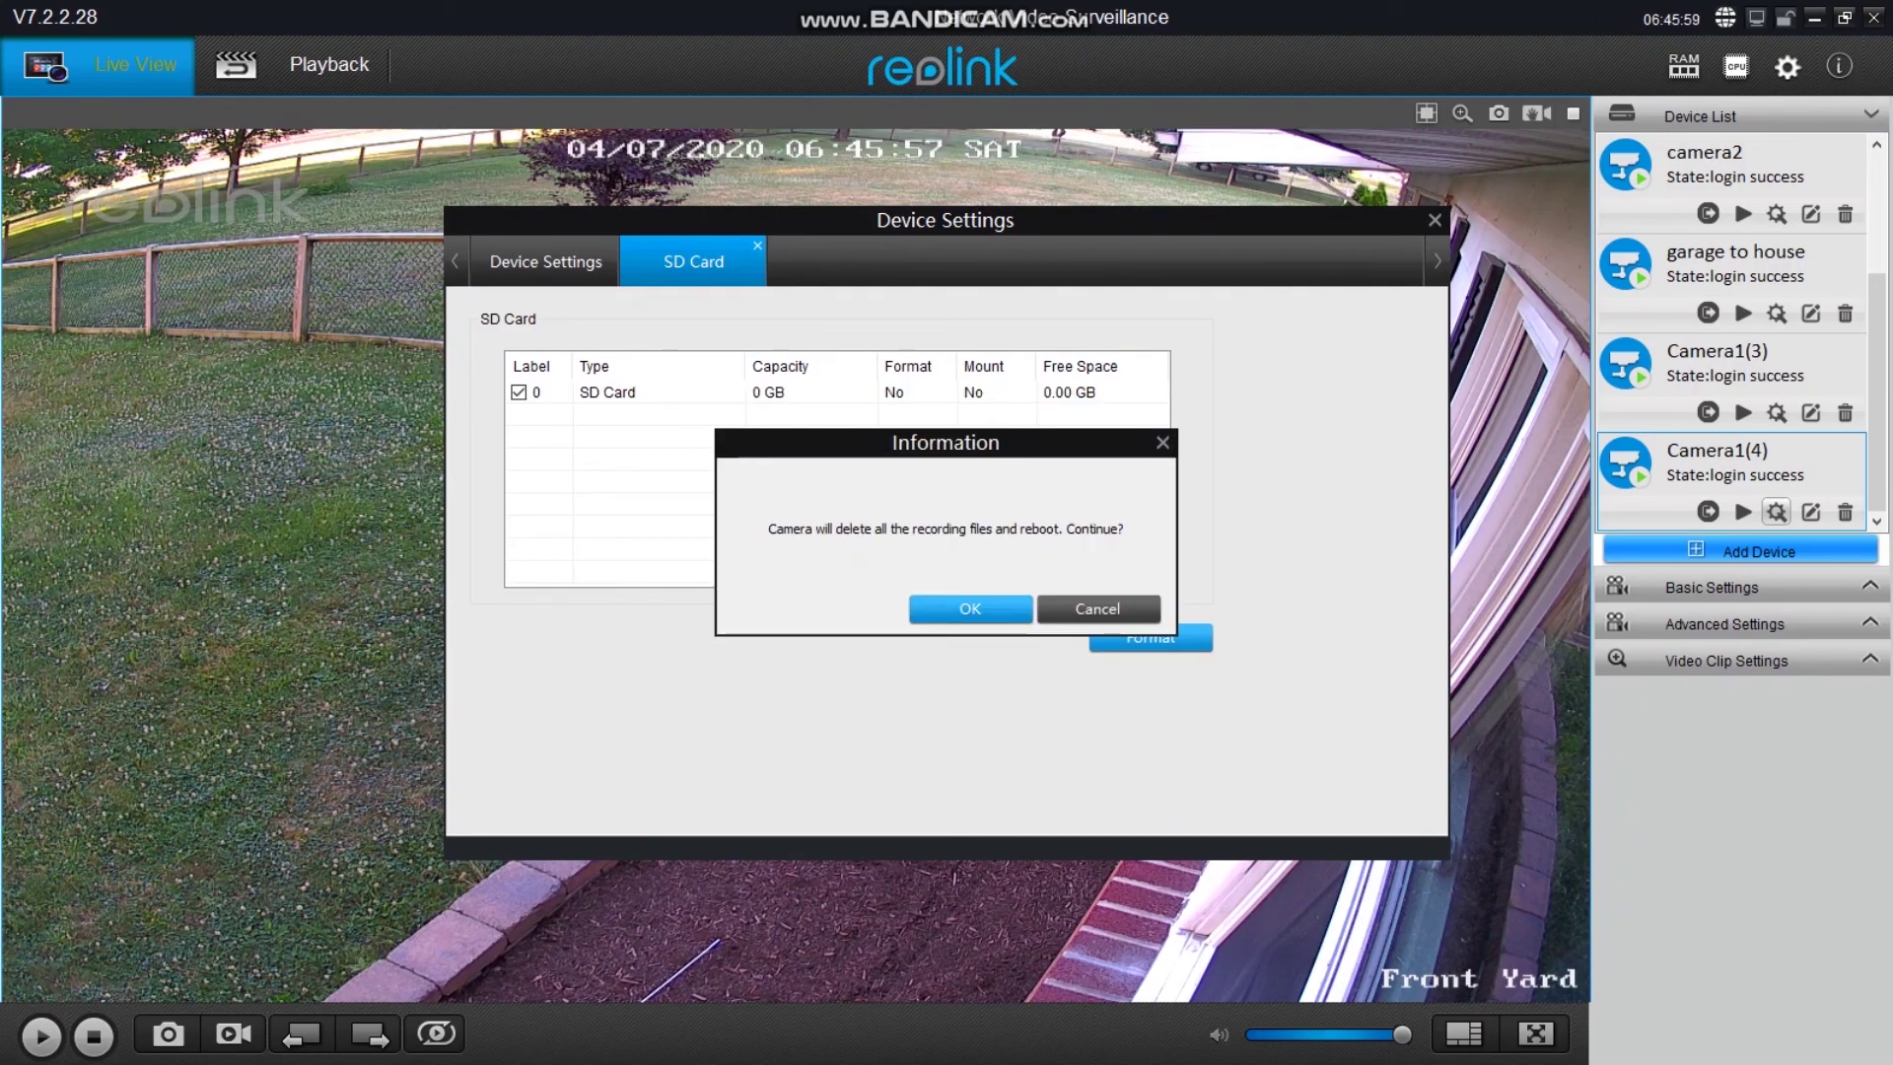
{"action": "key", "text": "Return"}
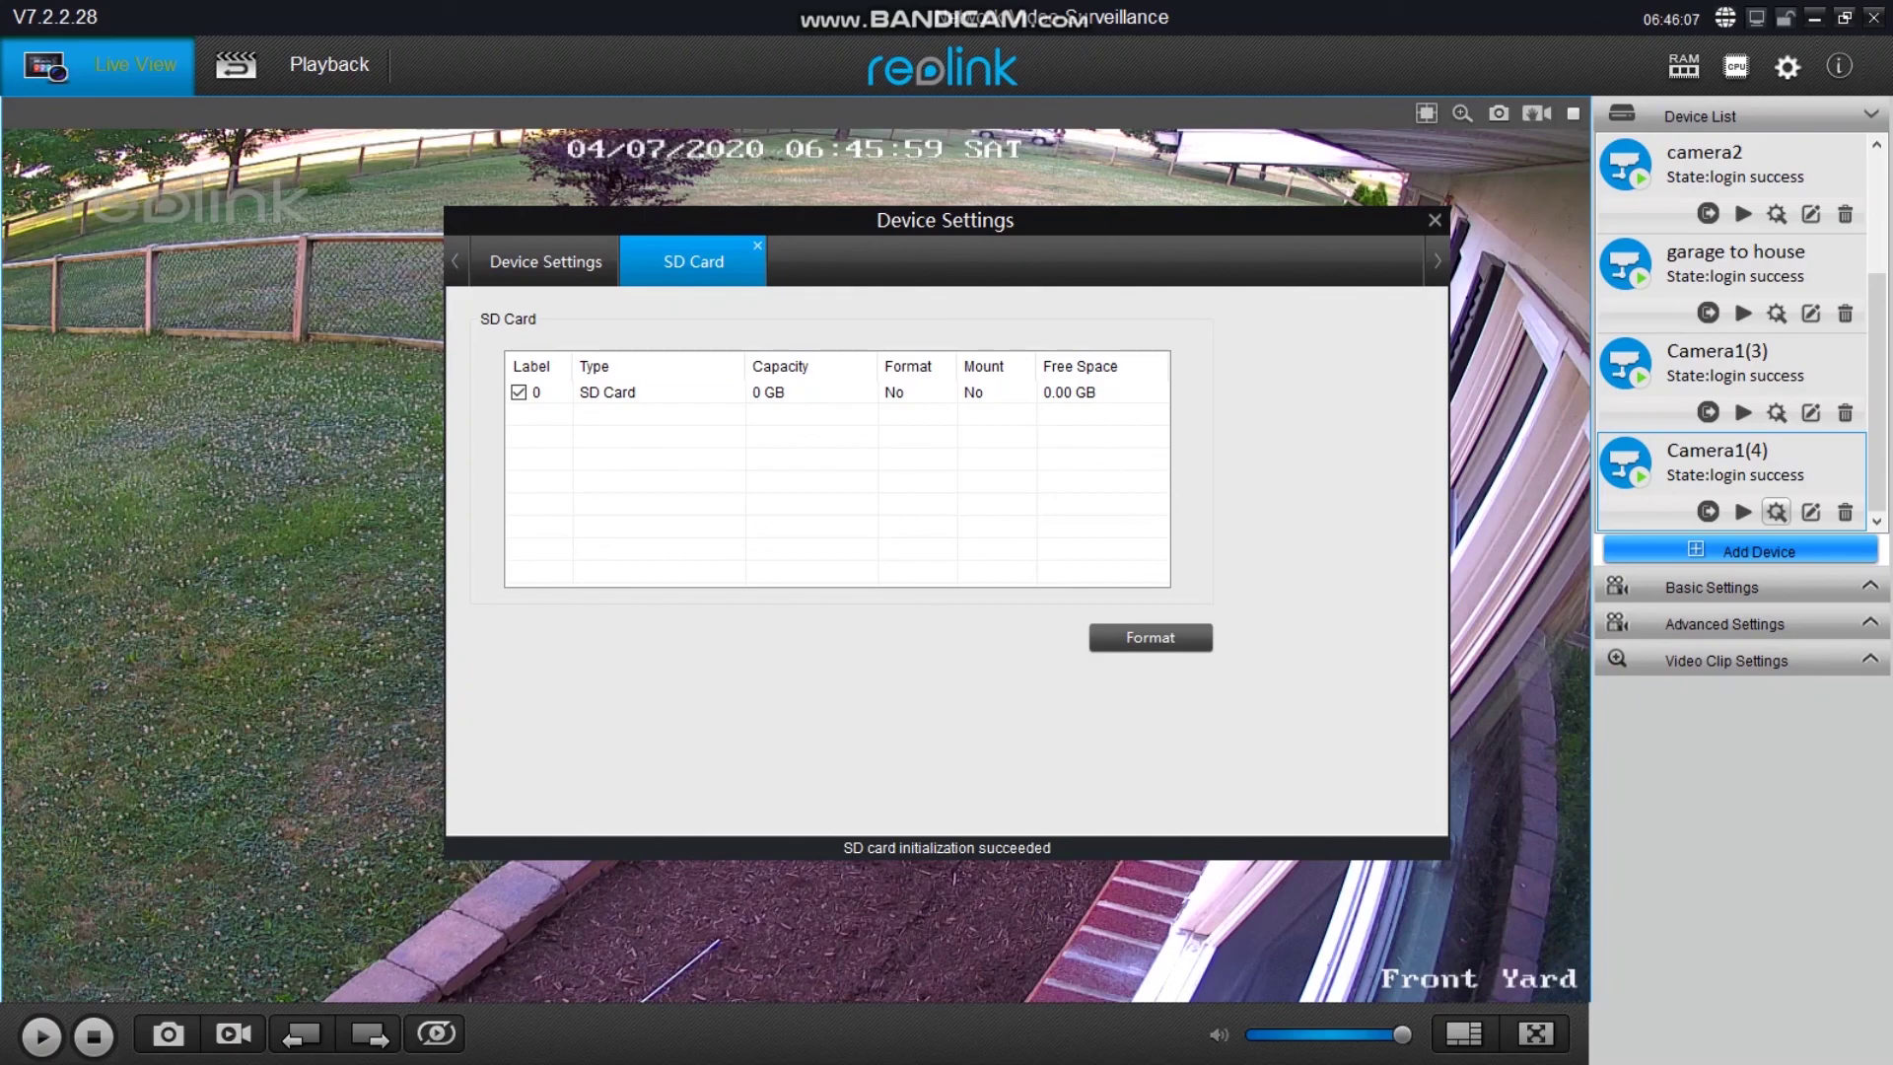
Step: Select the SD card entry once more and repeat the format with confirmation
{"action": "left_click", "coordinate": [651, 393]}
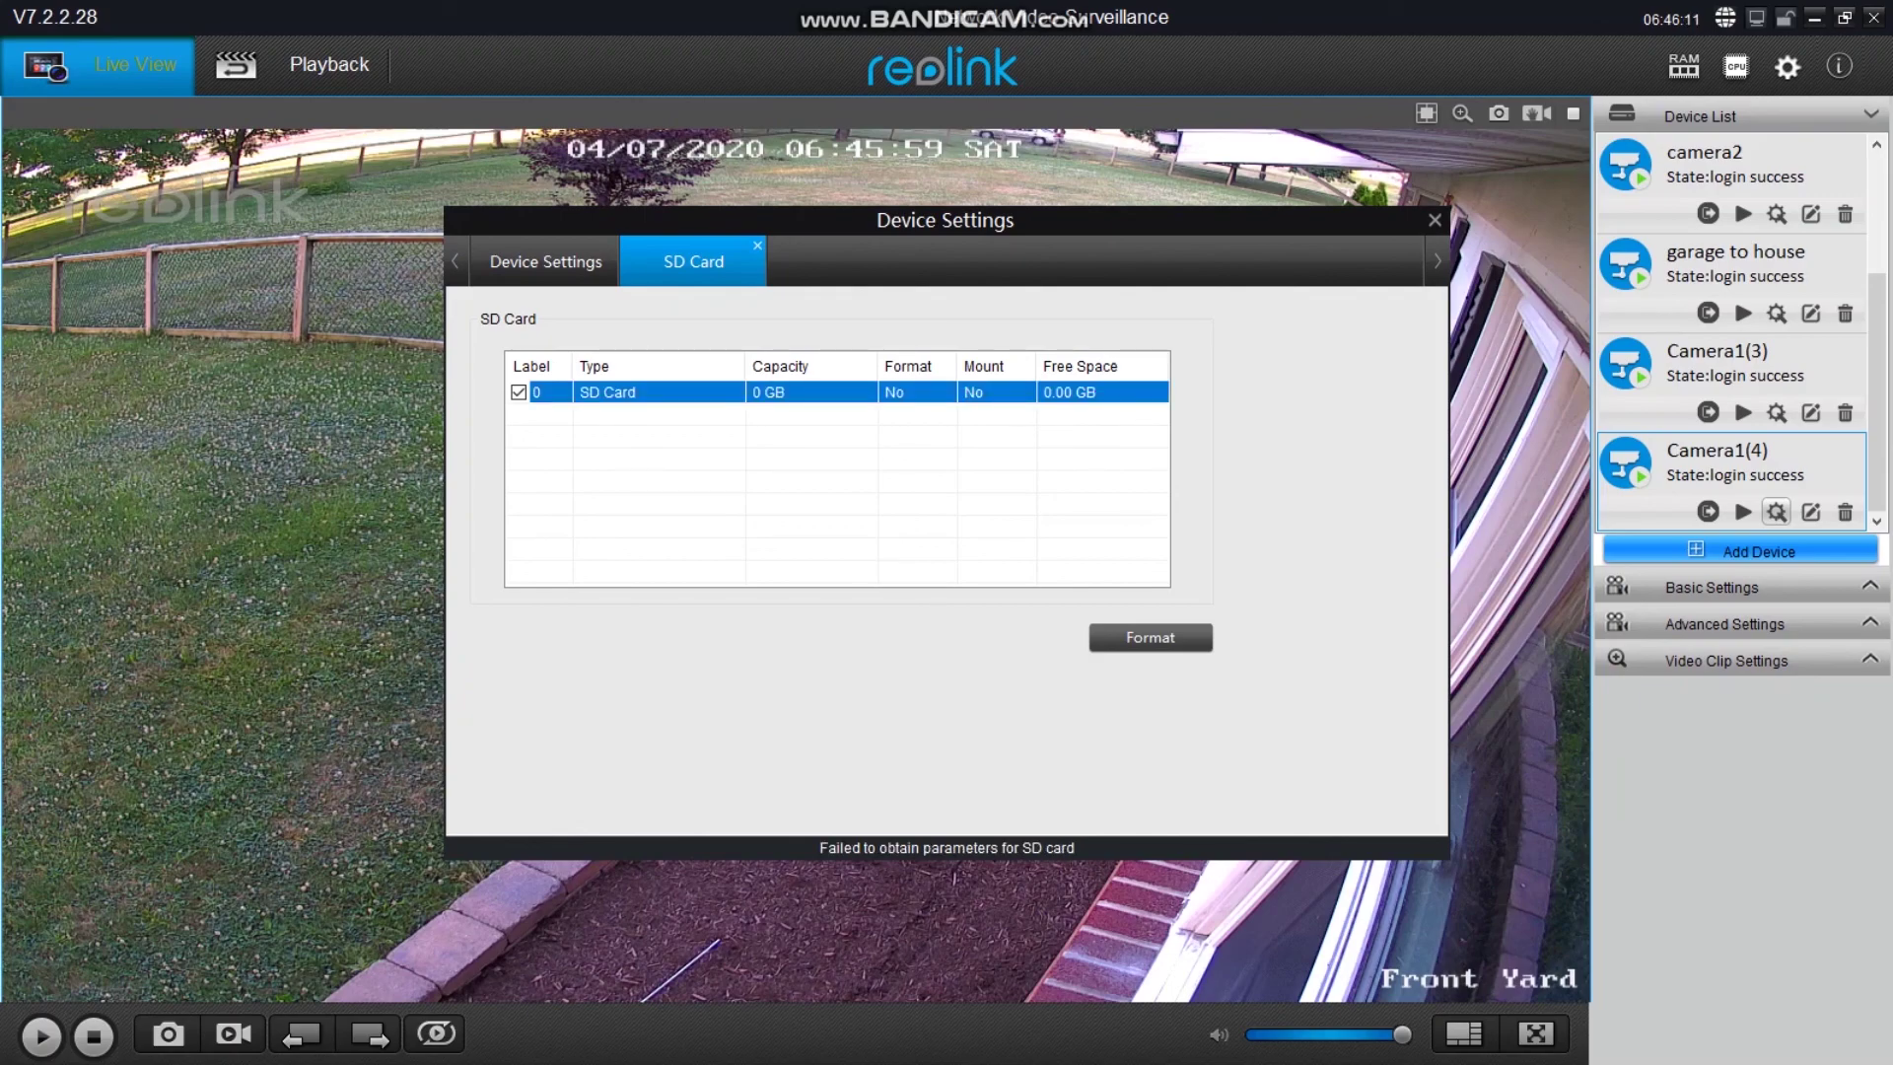
{"action": "left_click", "coordinate": [545, 262]}
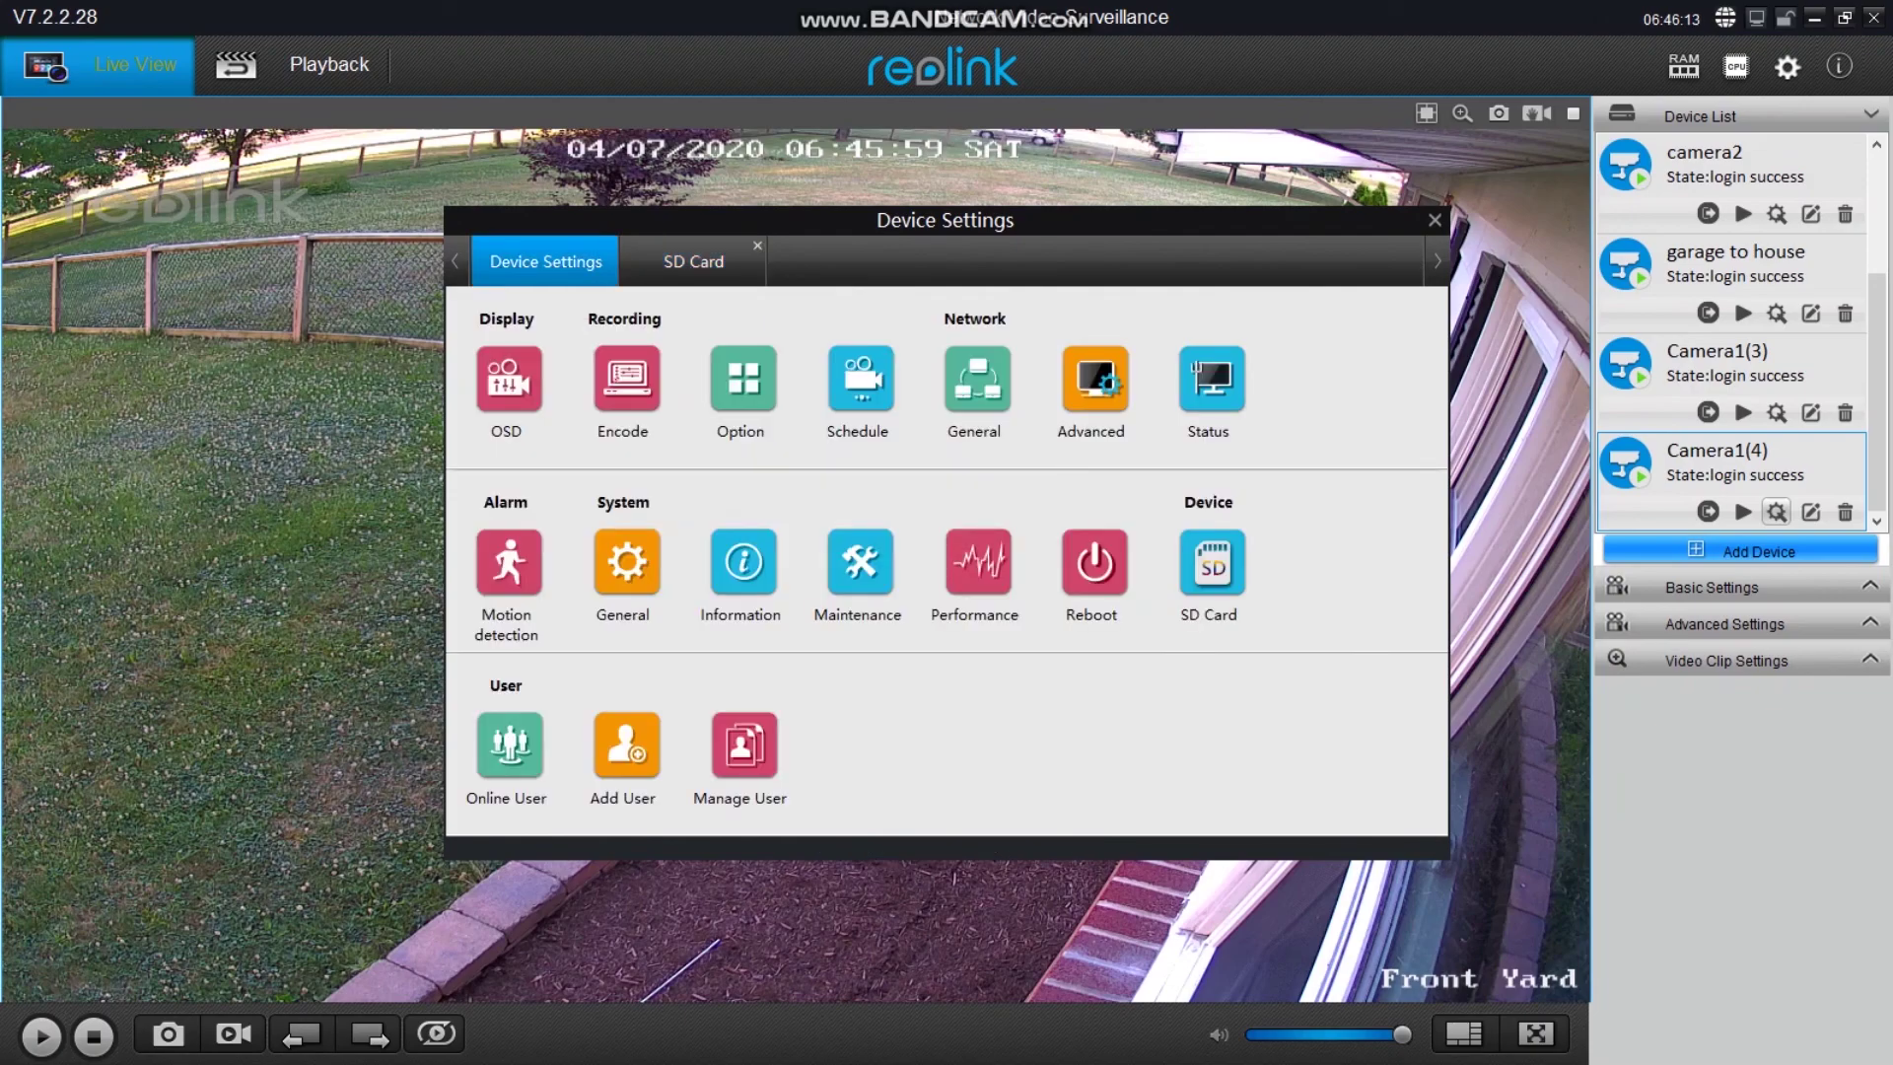
{"action": "left_click", "coordinate": [693, 261]}
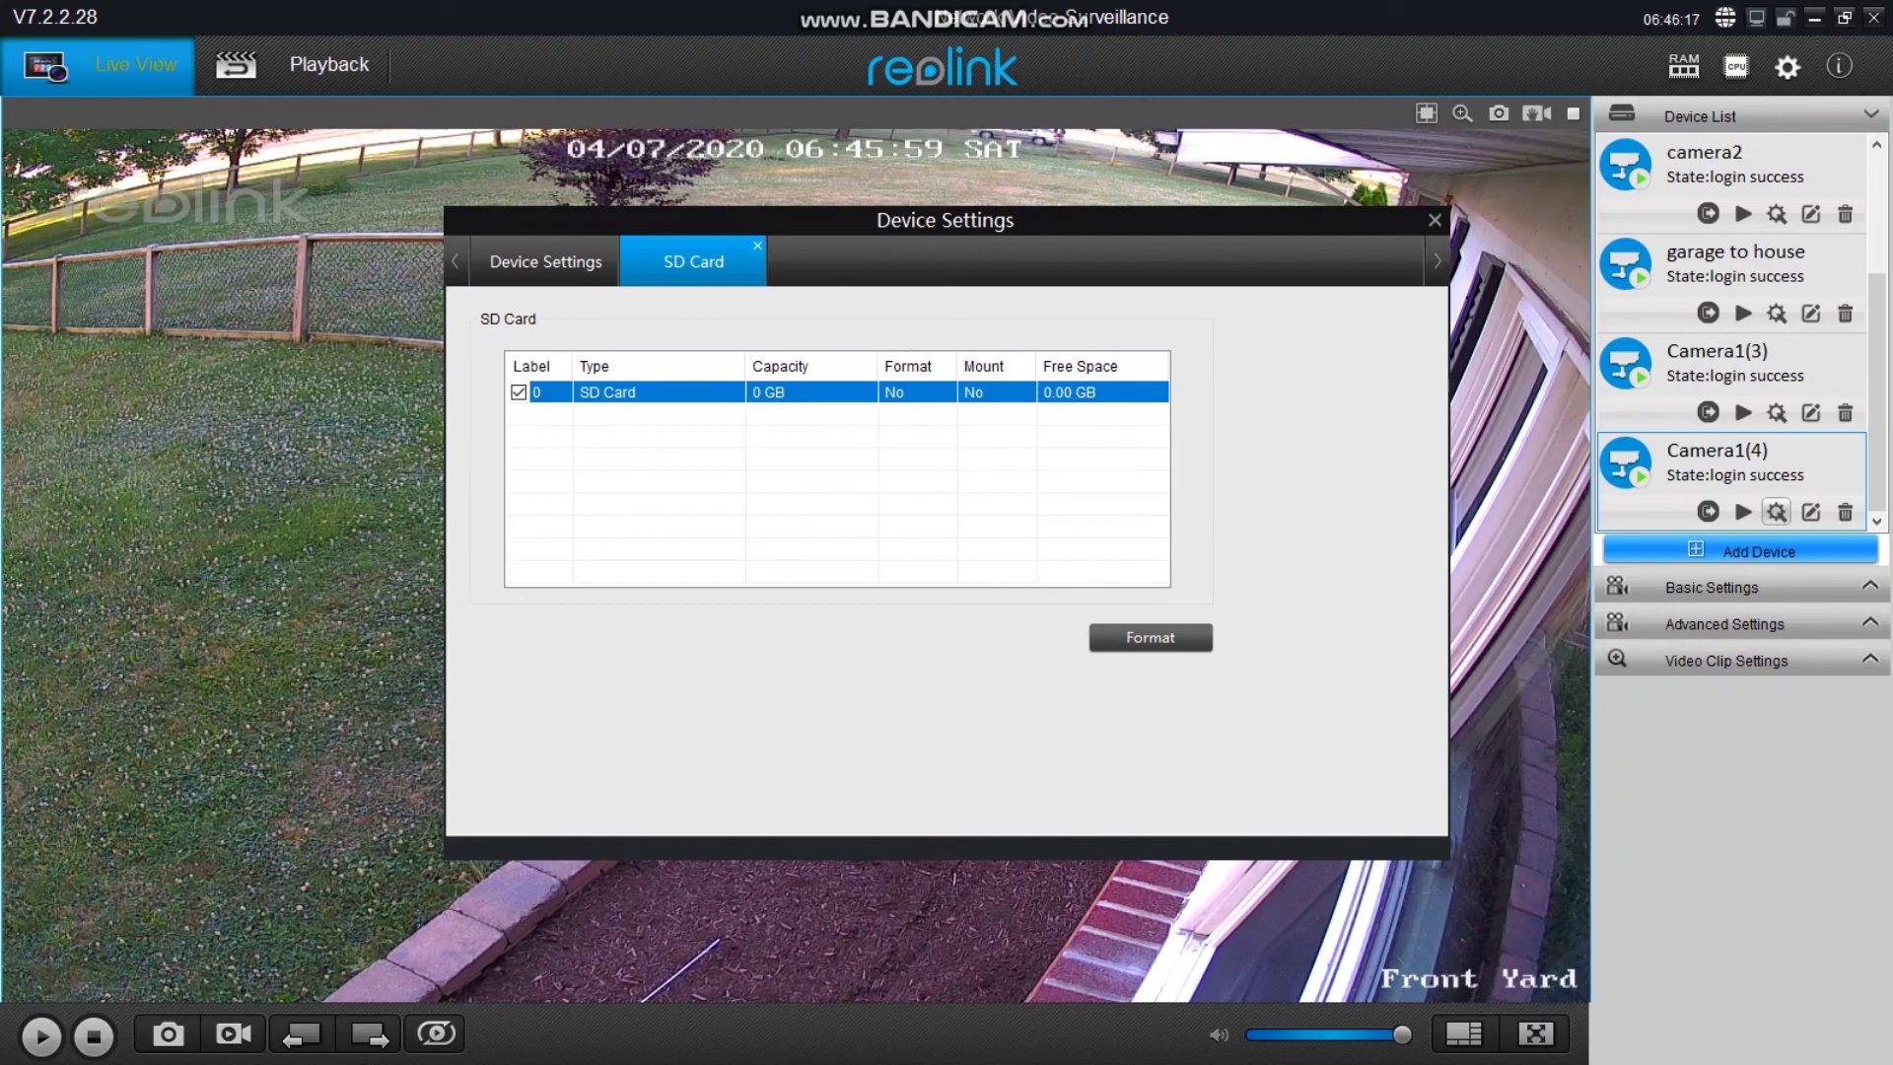
{"action": "left_click", "coordinate": [1151, 637]}
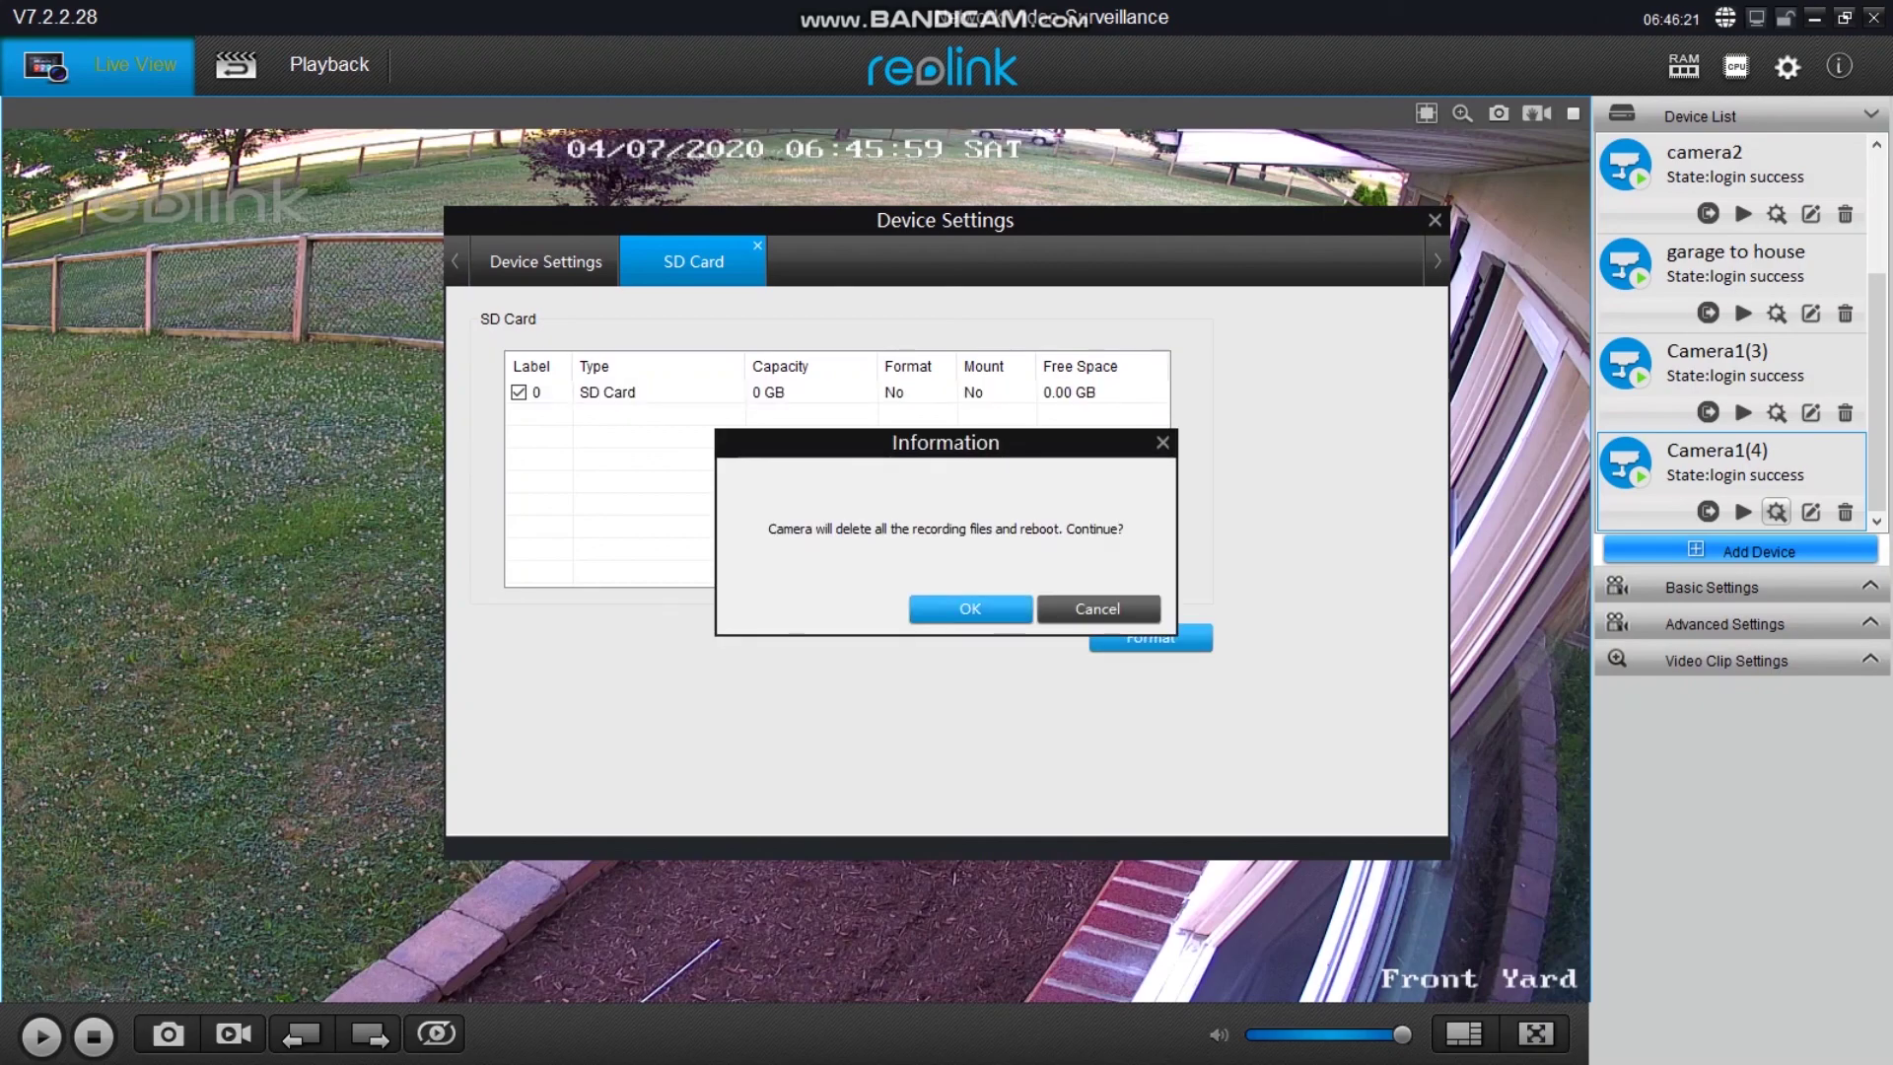
{"action": "left_click", "coordinate": [971, 610]}
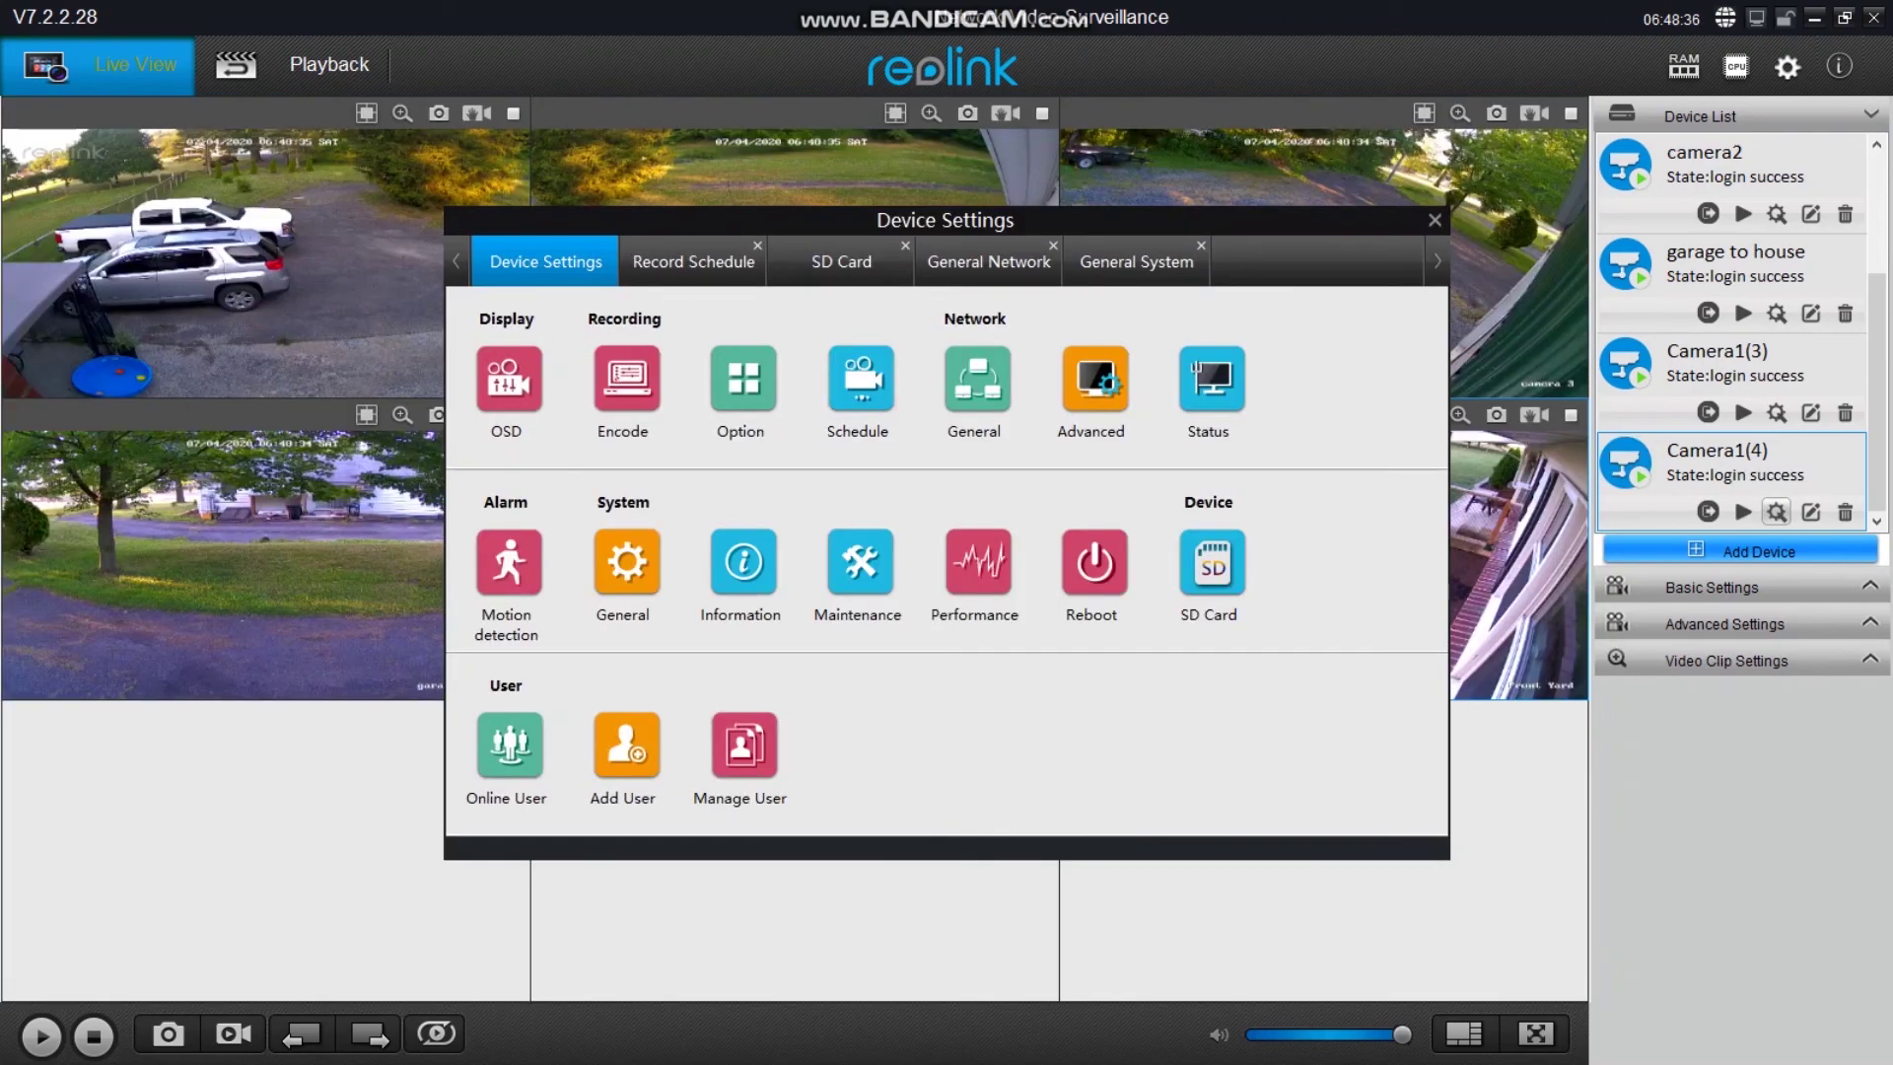
Step: Open the motion detection area setup for Camera1(4) and select the full screen as the detection area
{"action": "left_click", "coordinate": [508, 564]}
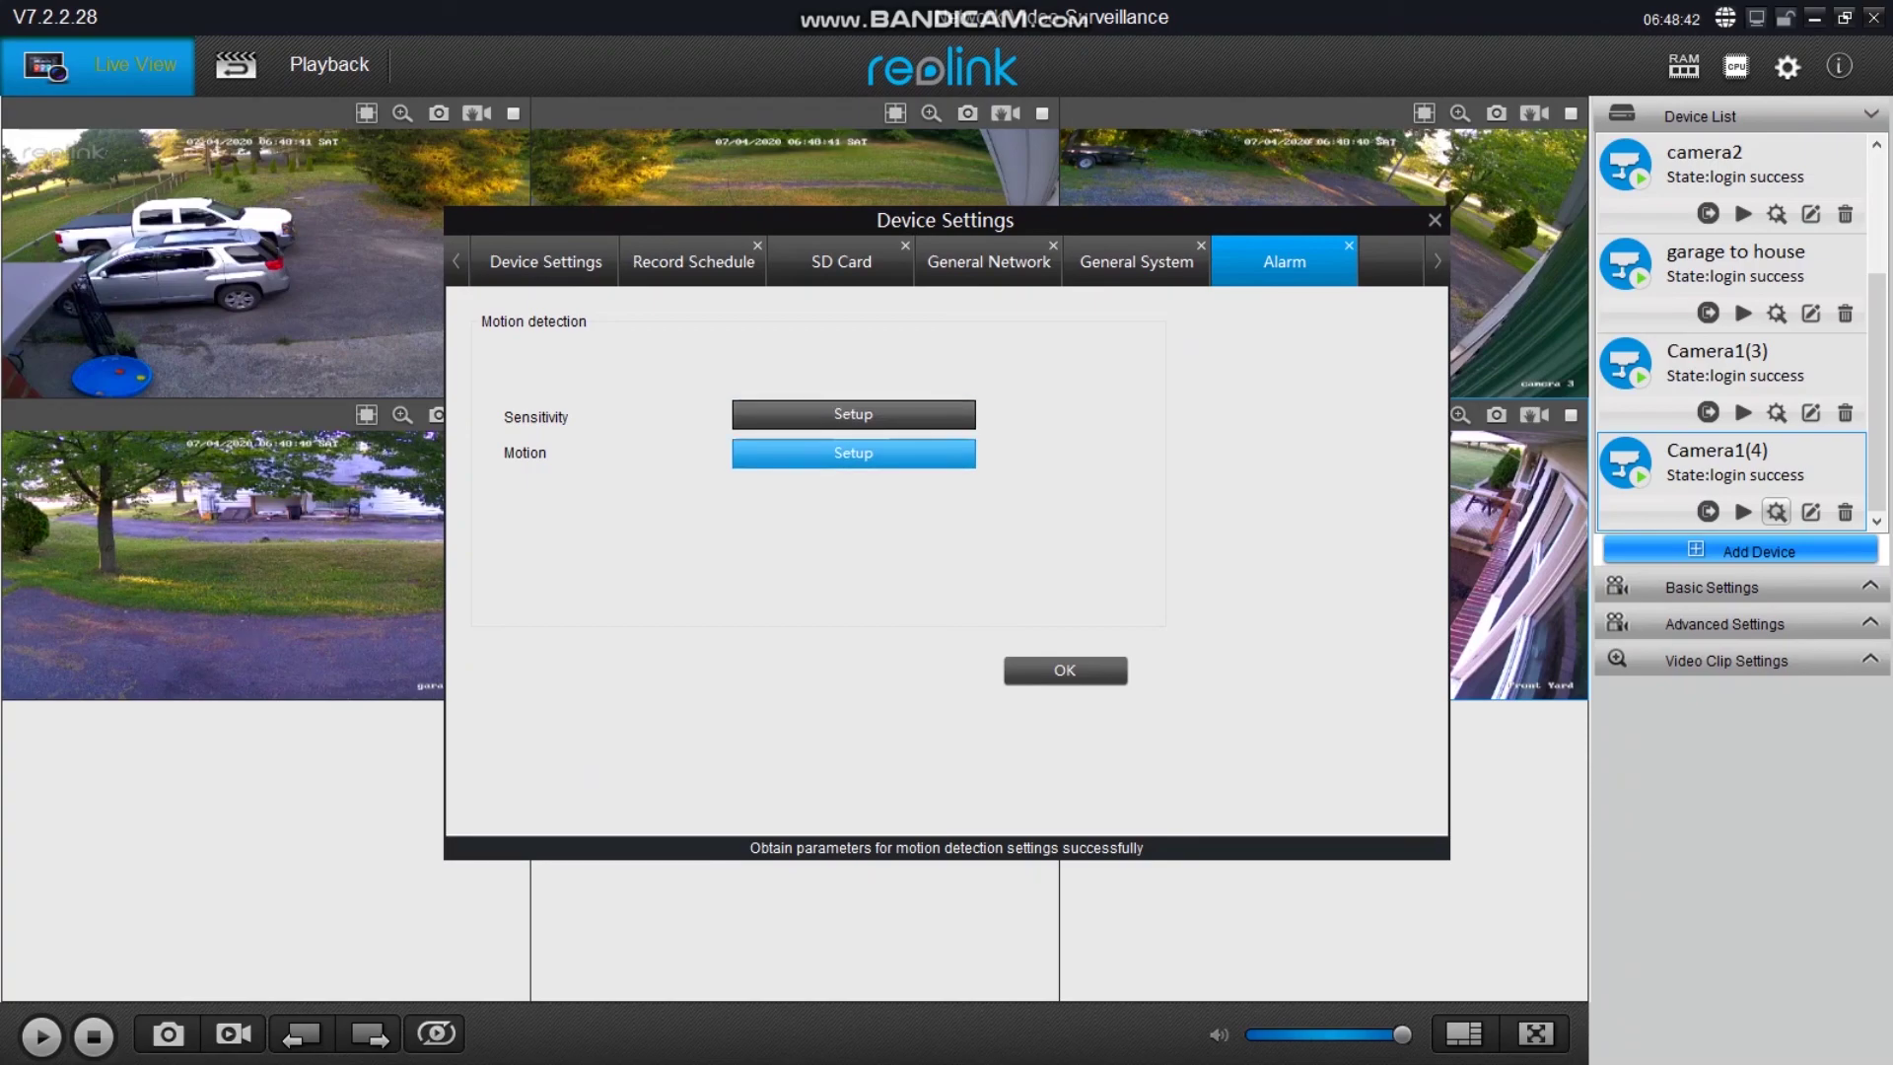
{"action": "left_click", "coordinate": [853, 454]}
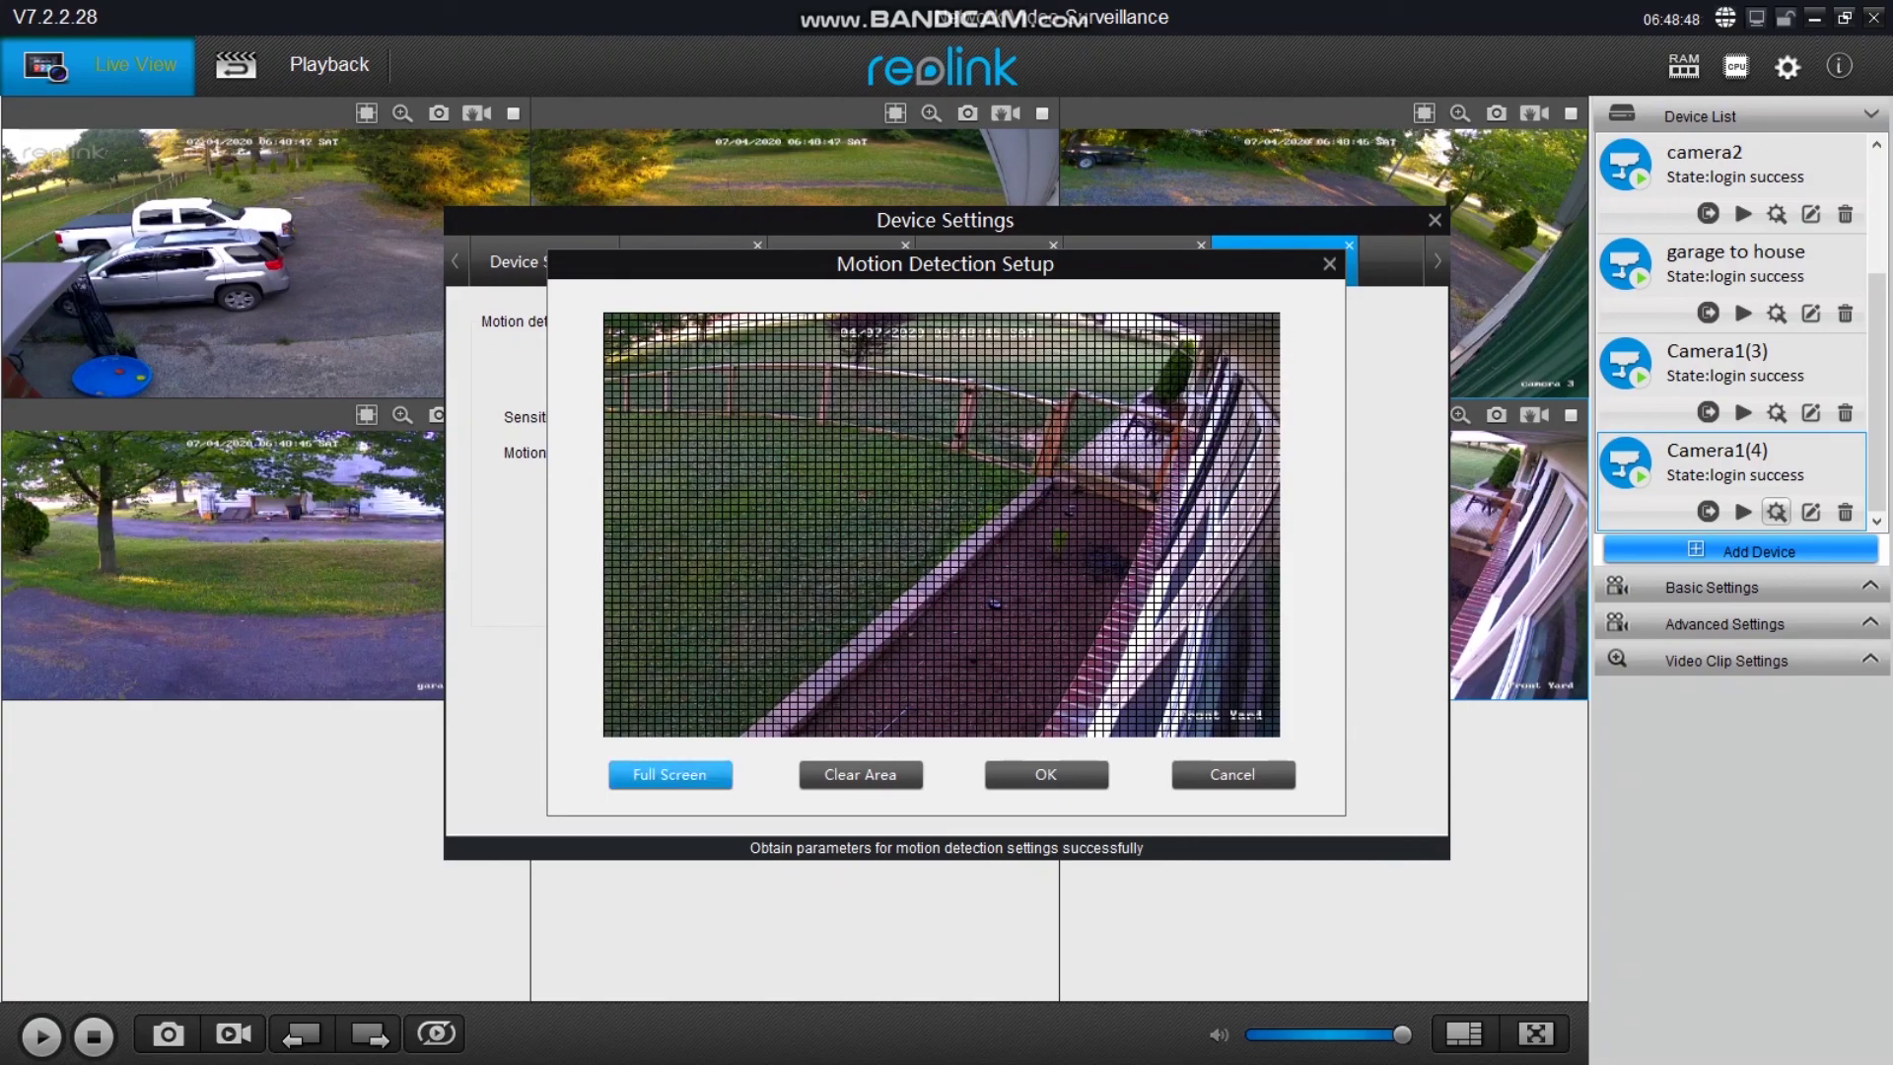
{"action": "left_click_drag", "start_coordinate": [1033, 389], "coordinate": [893, 595]}
{"action": "left_click", "coordinate": [670, 775]}
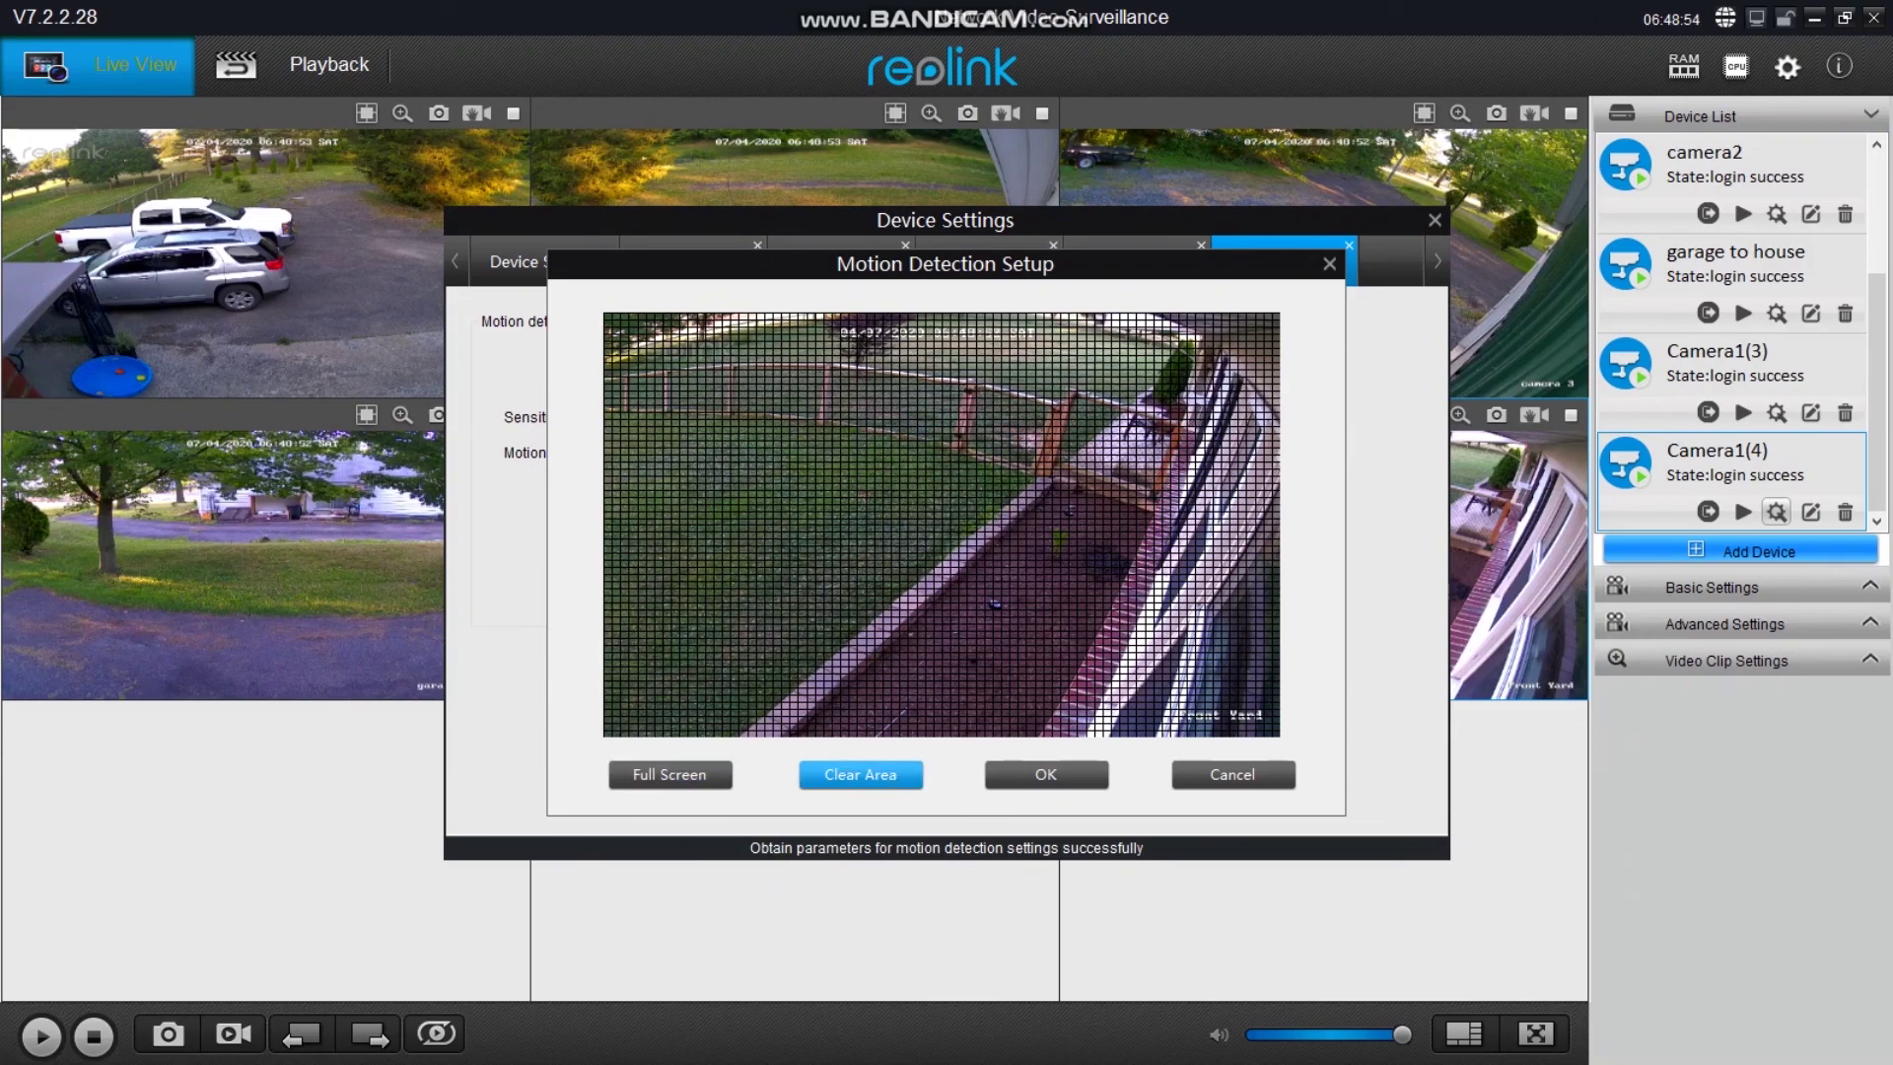
Step: Clear the motion detection area, try a rectangular zone over the fence and upper lawn, and clear that zone
{"action": "left_click", "coordinate": [860, 775]}
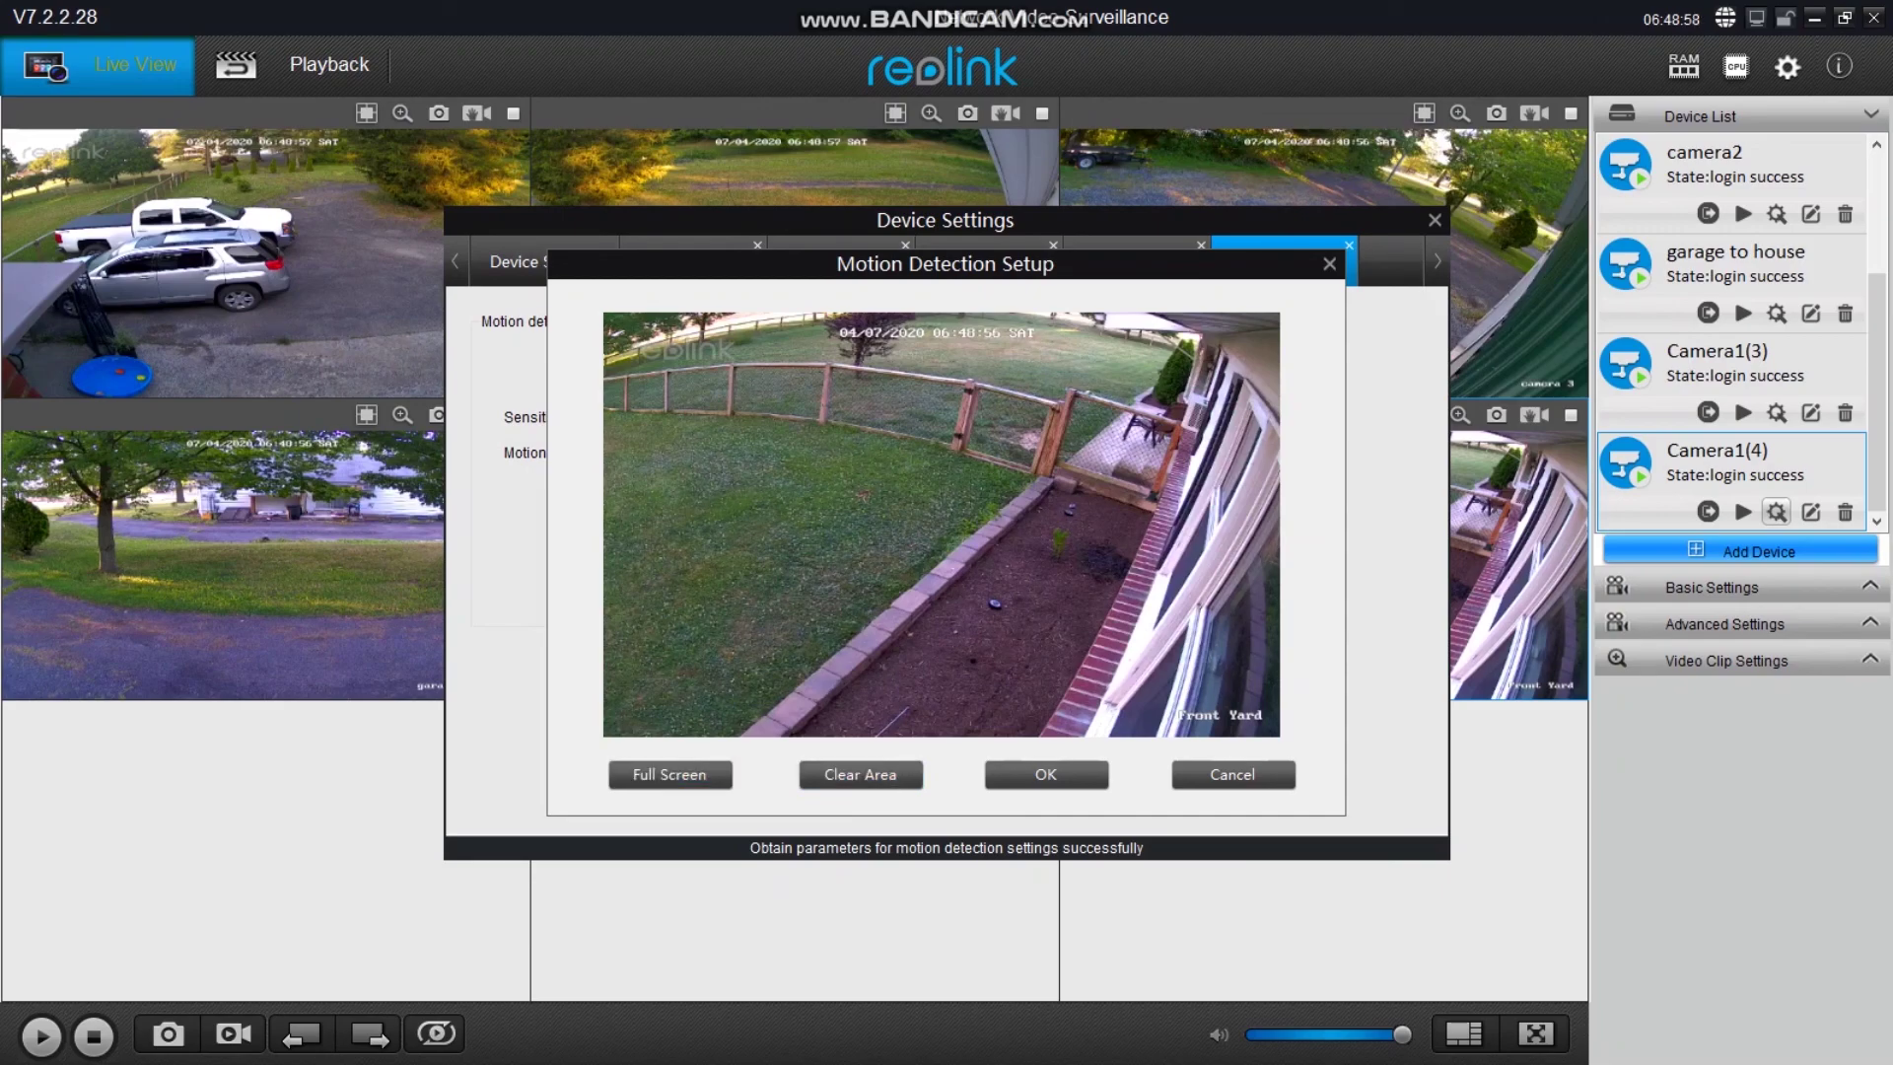
{"action": "left_click_drag", "start_coordinate": [624, 334], "coordinate": [1170, 581]}
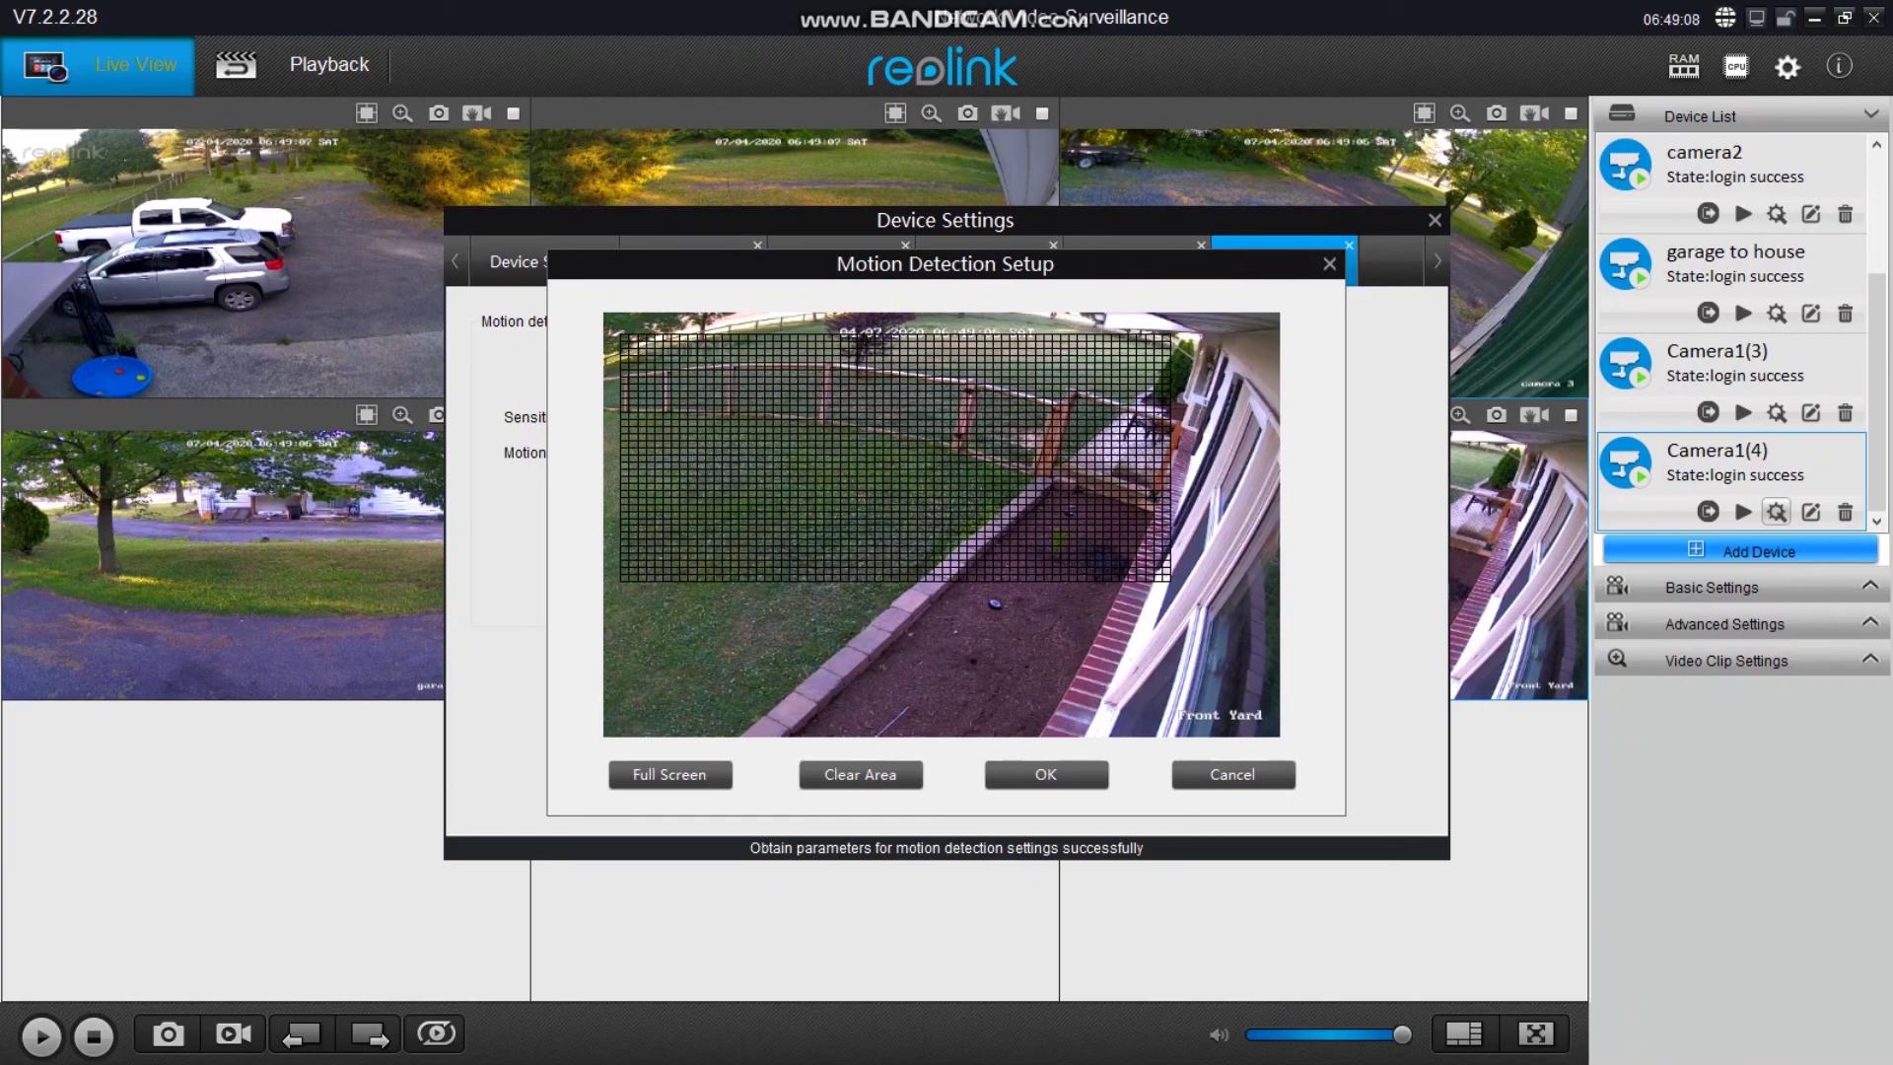
{"action": "left_click", "coordinate": [860, 774]}
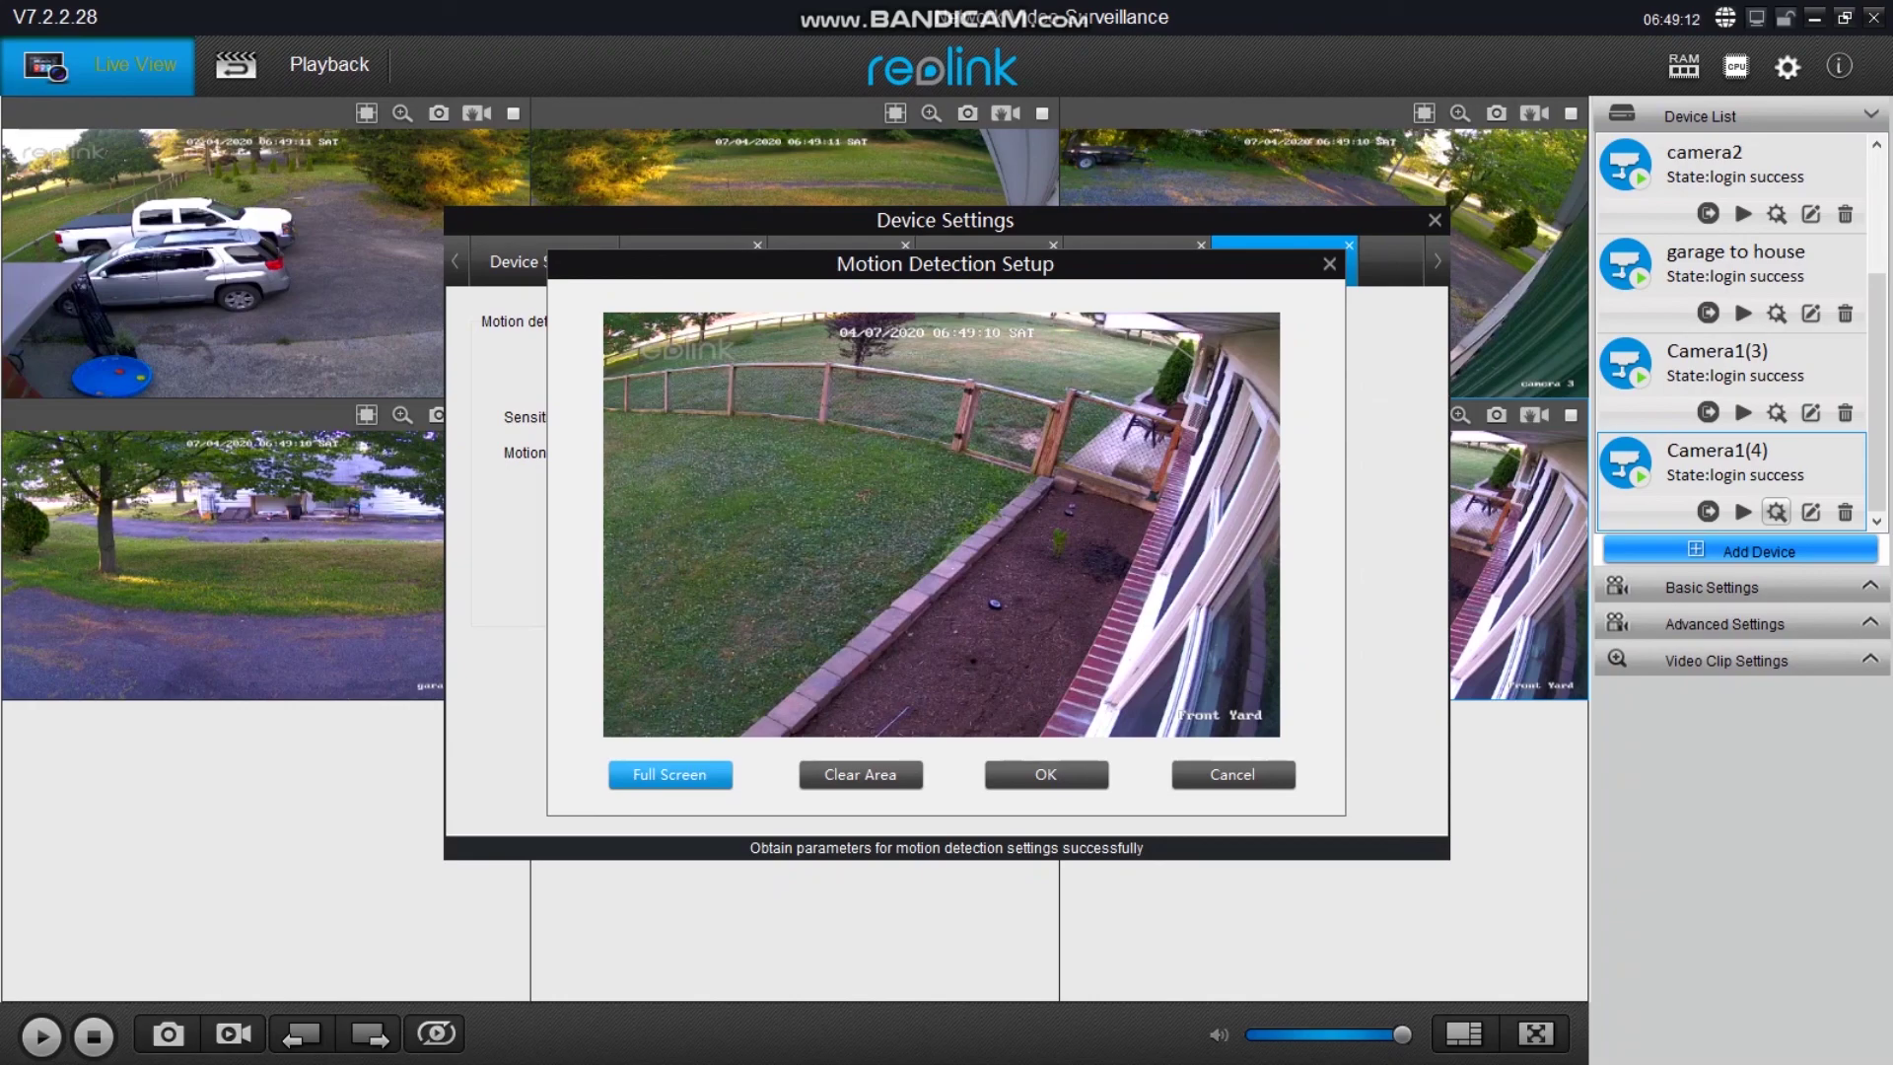
Step: Save the full screen as the motion detection area and accept the existing sensitivity settings for all four time periods
{"action": "left_click", "coordinate": [669, 774]}
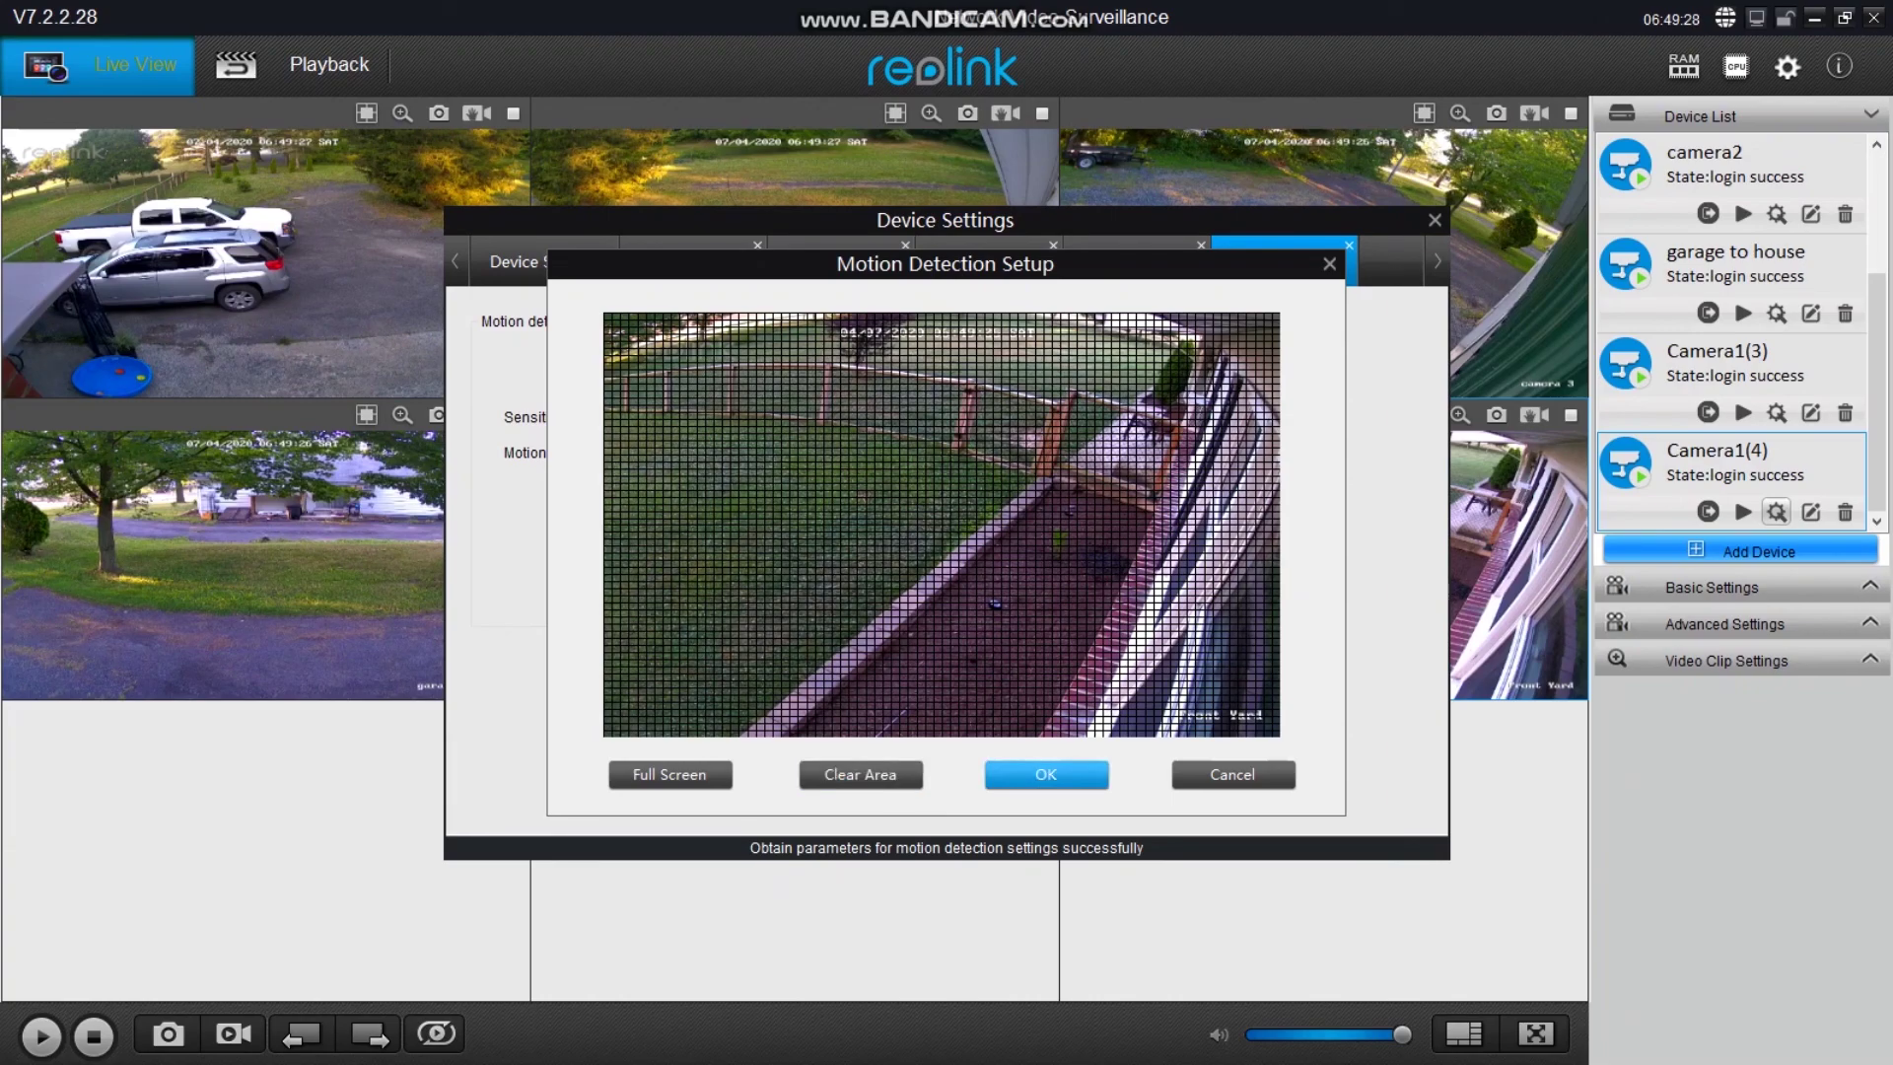
{"action": "left_click", "coordinate": [1046, 774]}
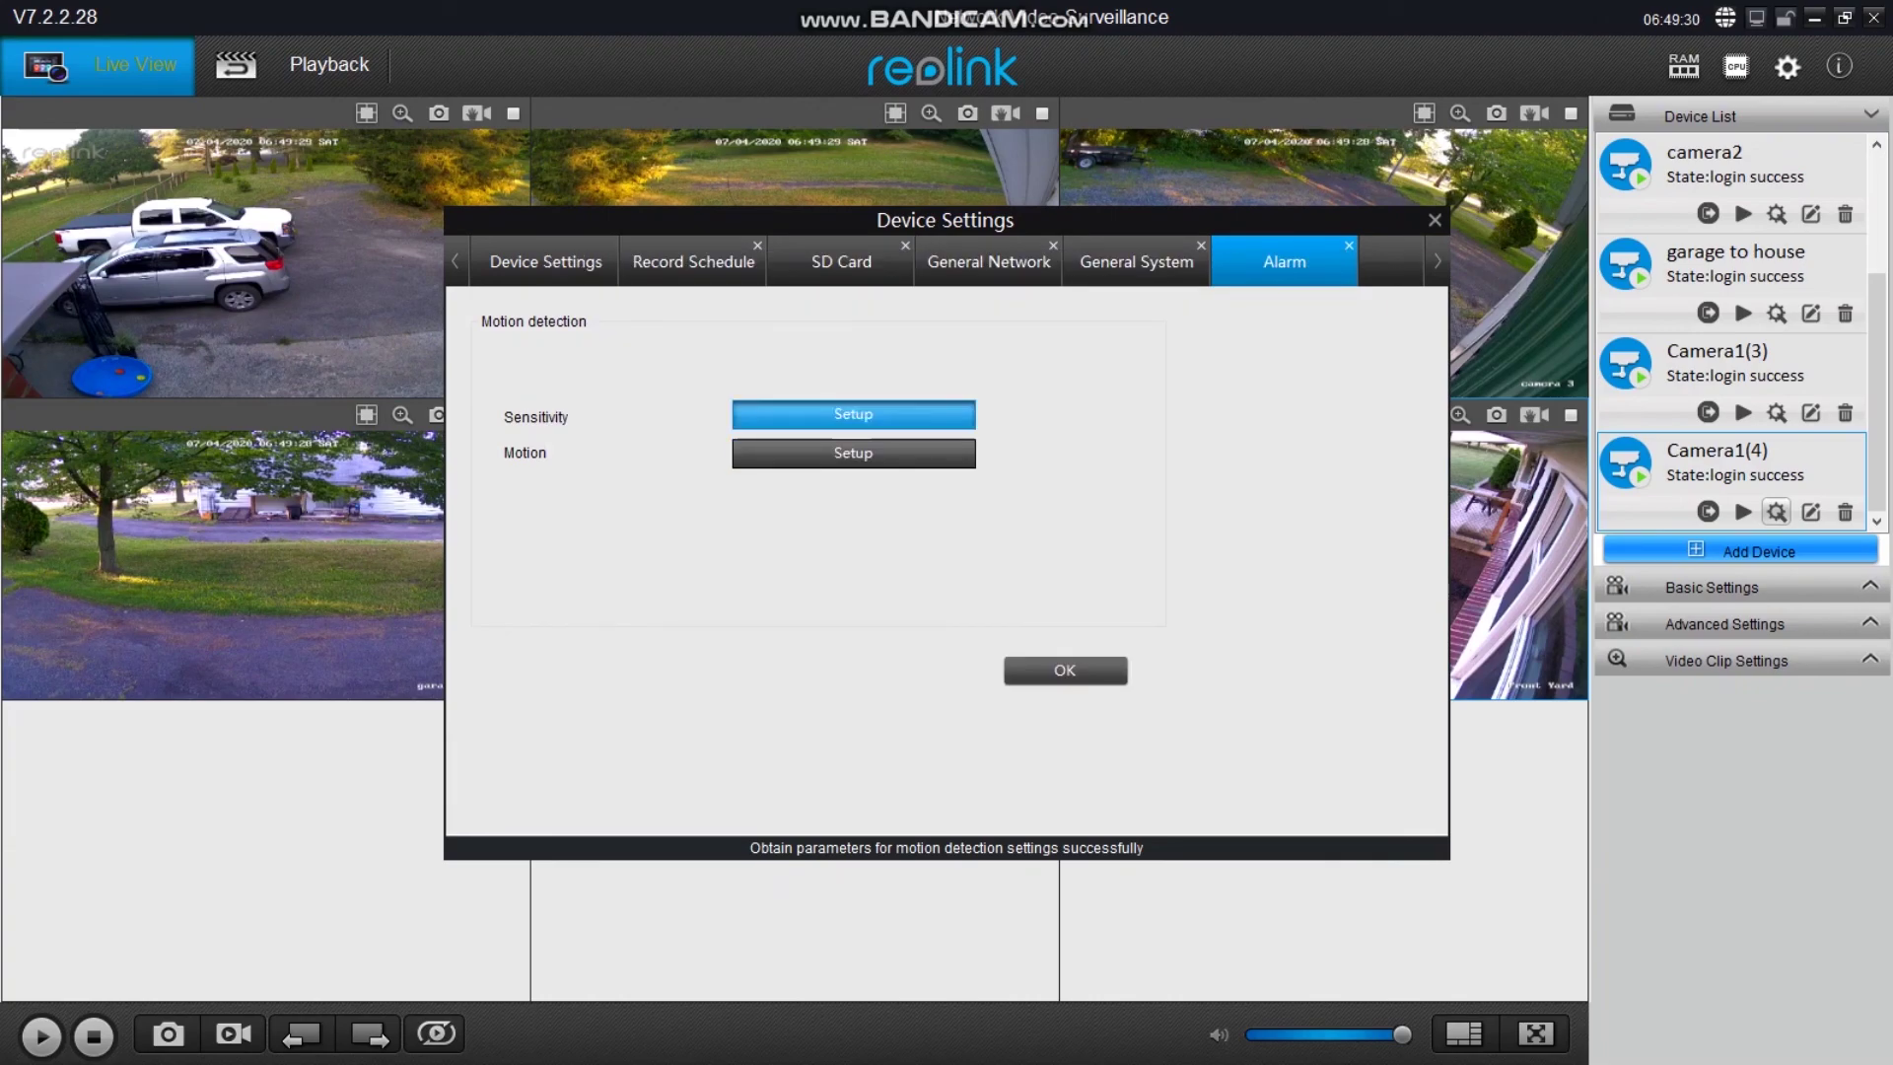
{"action": "left_click", "coordinate": [853, 413]}
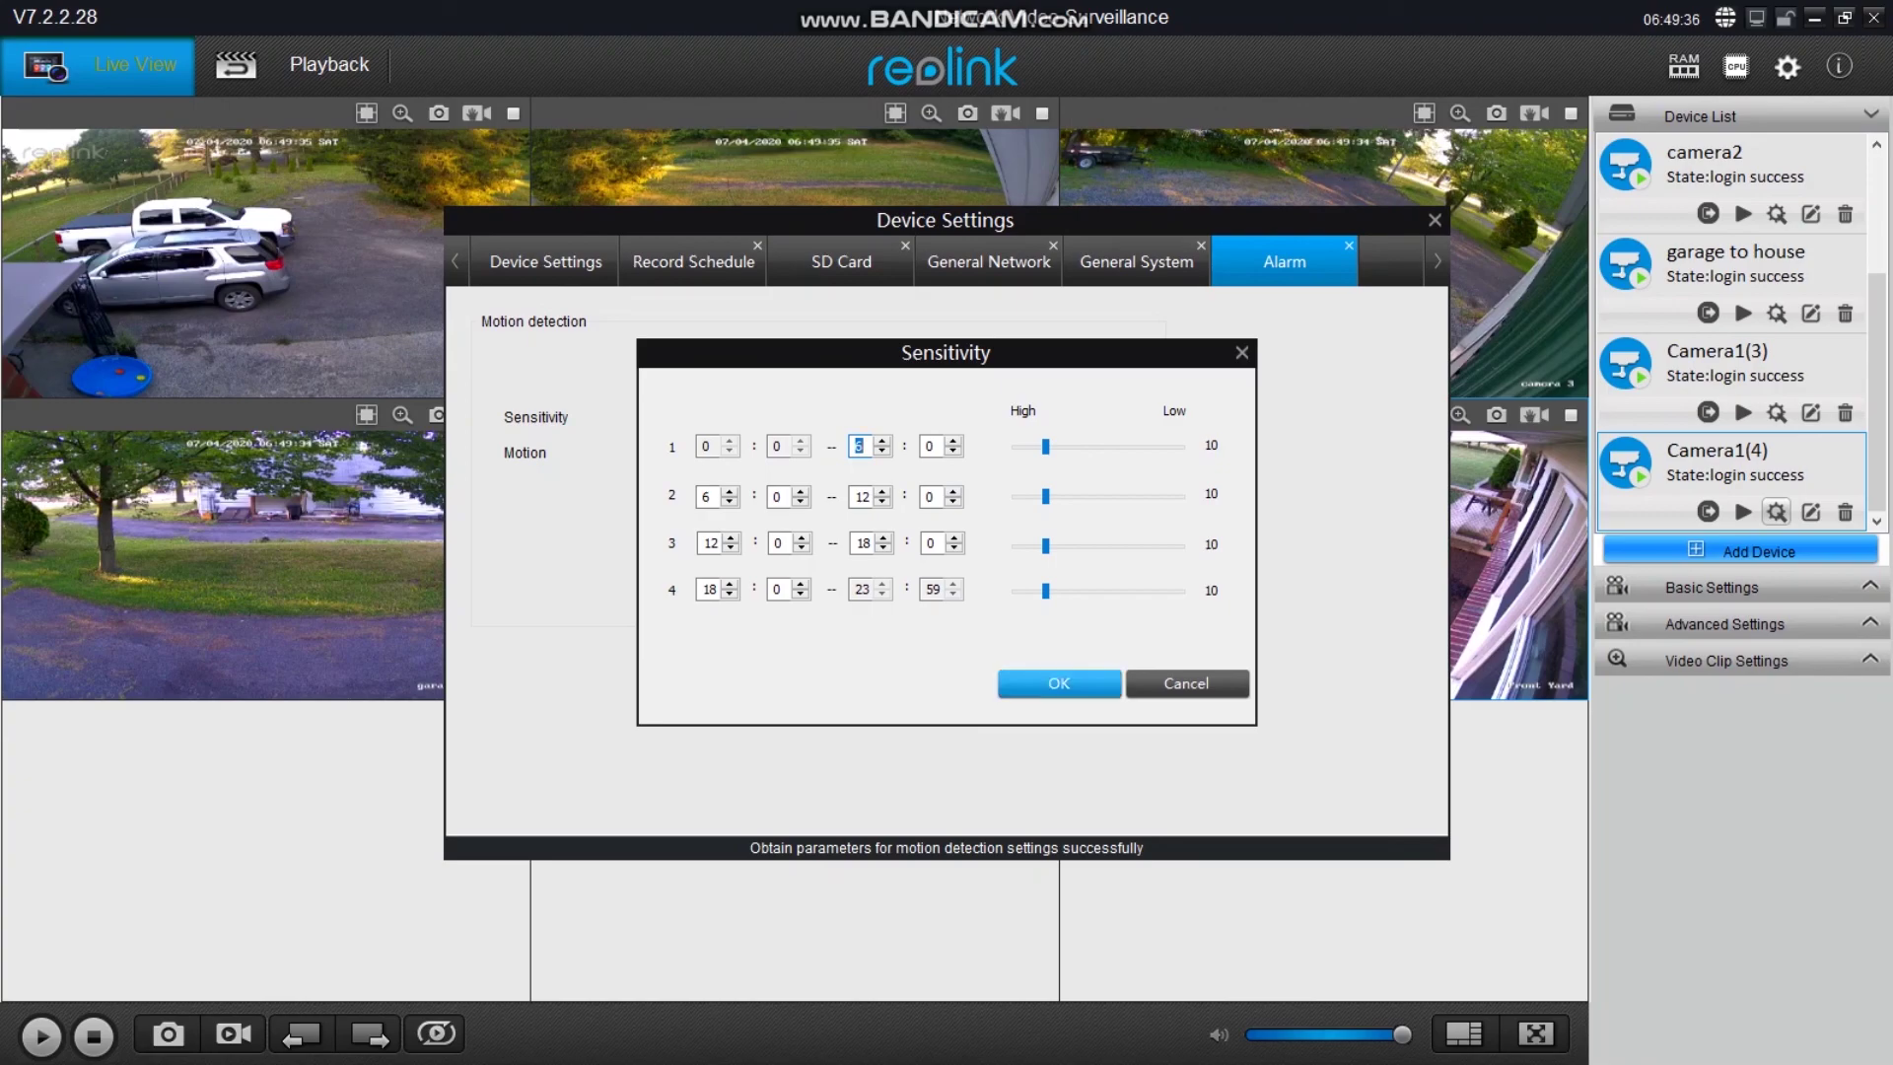
{"action": "left_click", "coordinate": [1059, 683]}
Step: Open the general system settings of Camera1(4)
{"action": "left_click", "coordinate": [1136, 261]}
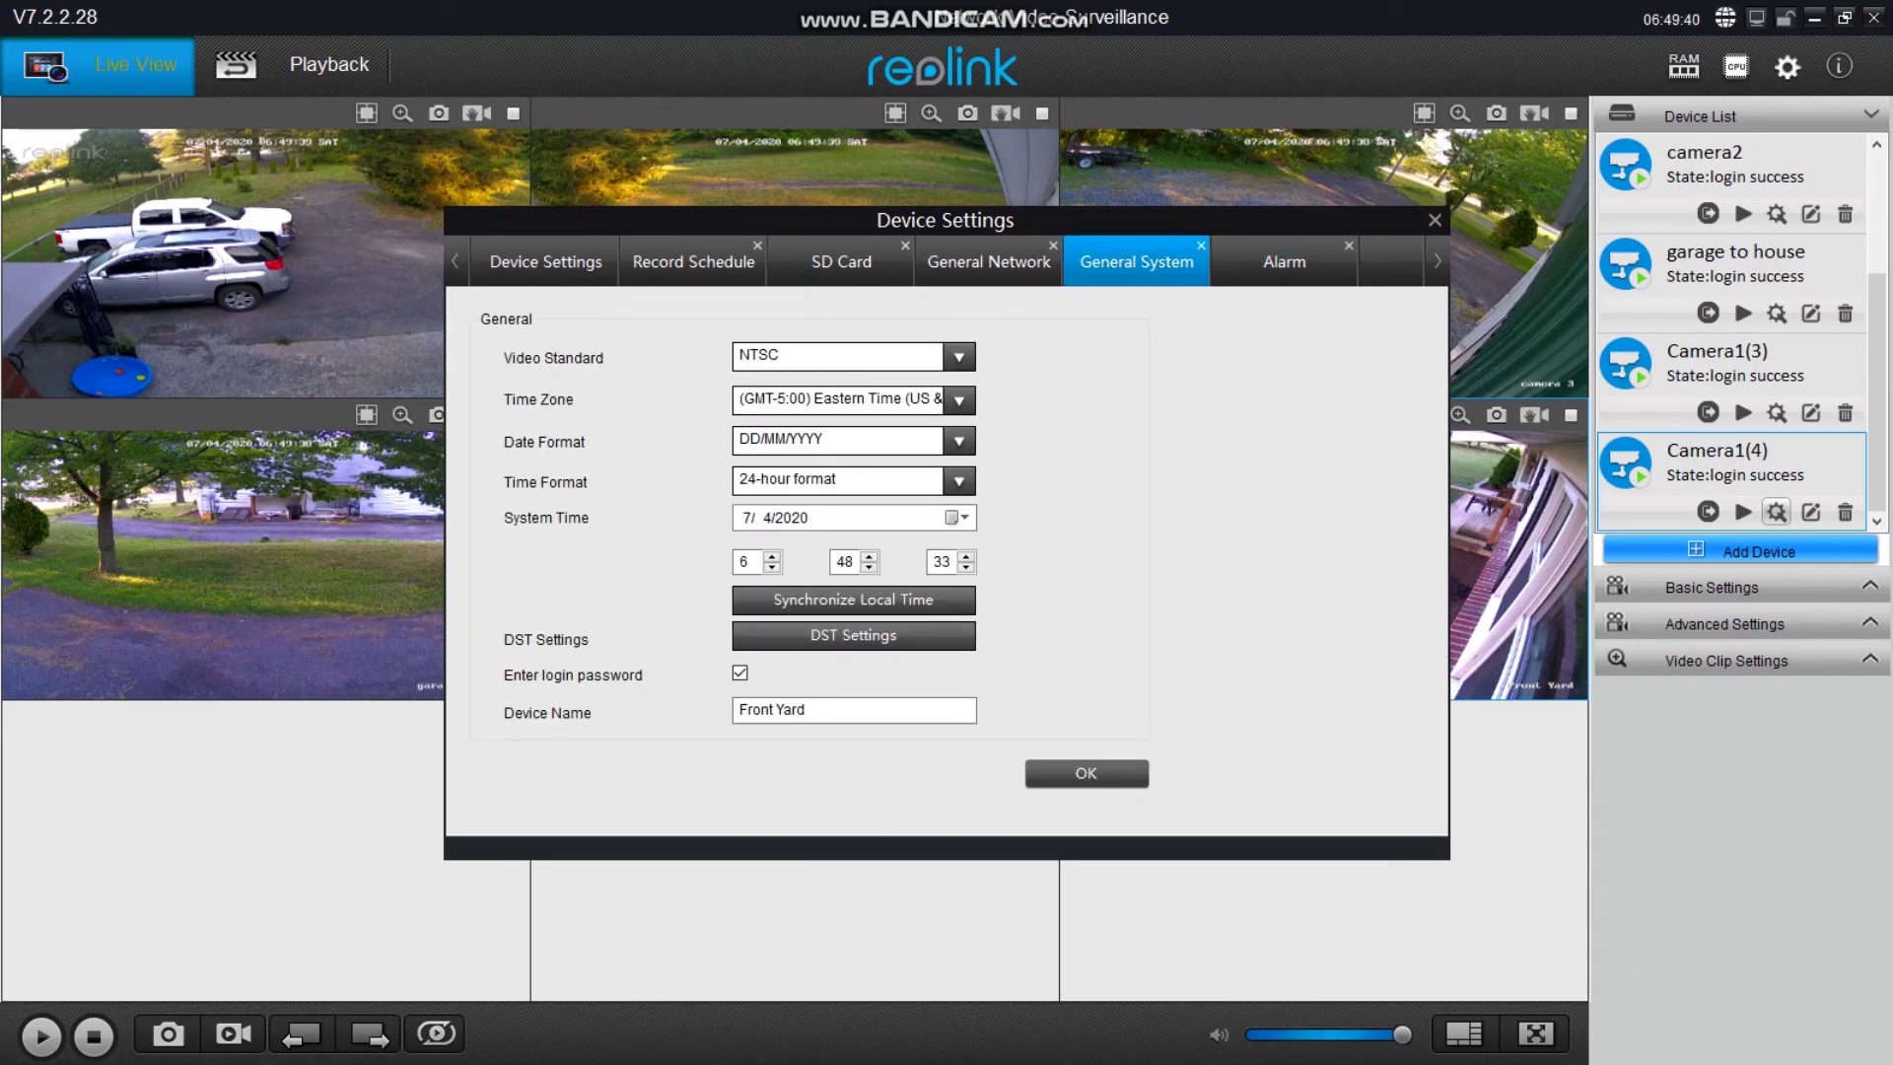